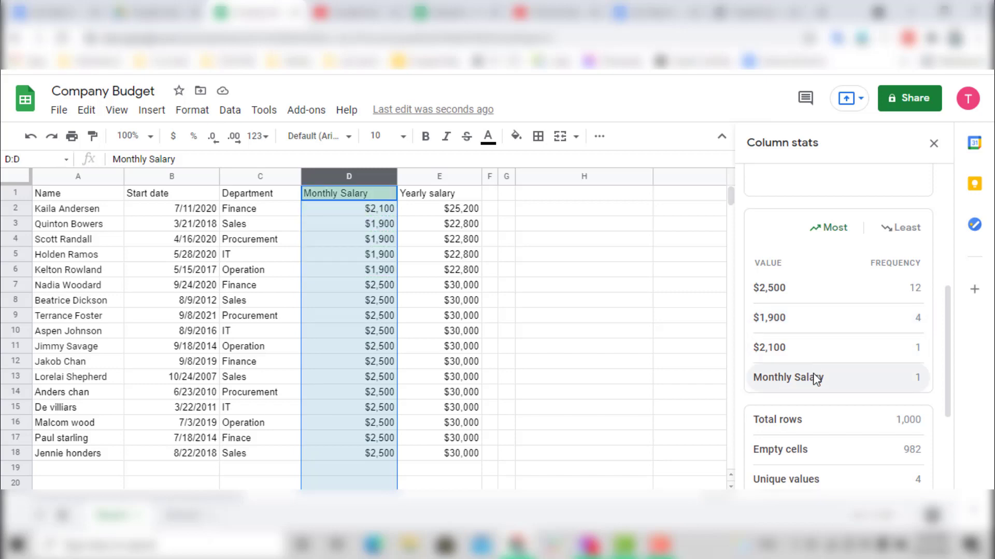
Review the Monthly Salary column's value frequencies and summary statistics, and close the column stats.
scroll(816, 378, "down", 2)
scroll(808, 363, "up", 2)
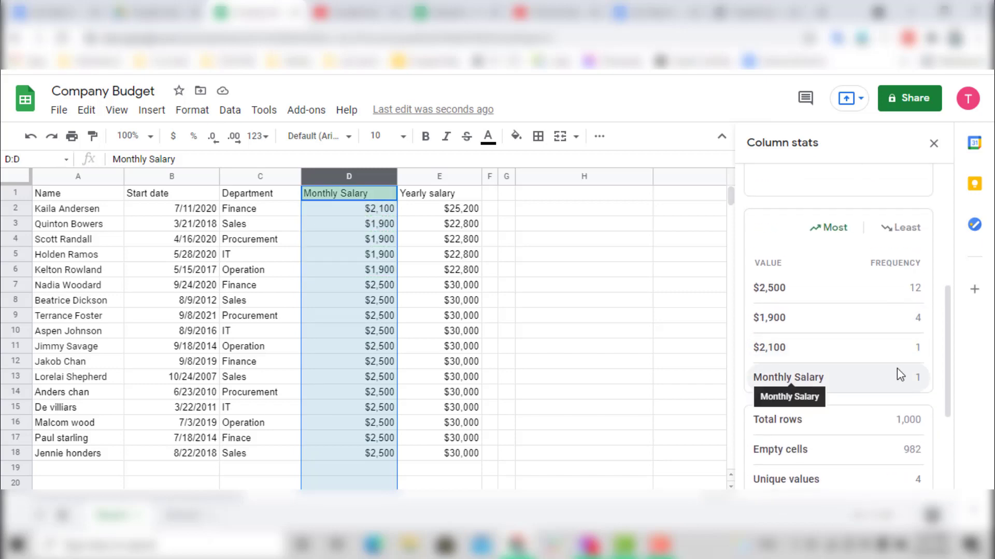
scroll(869, 386, "down", 4)
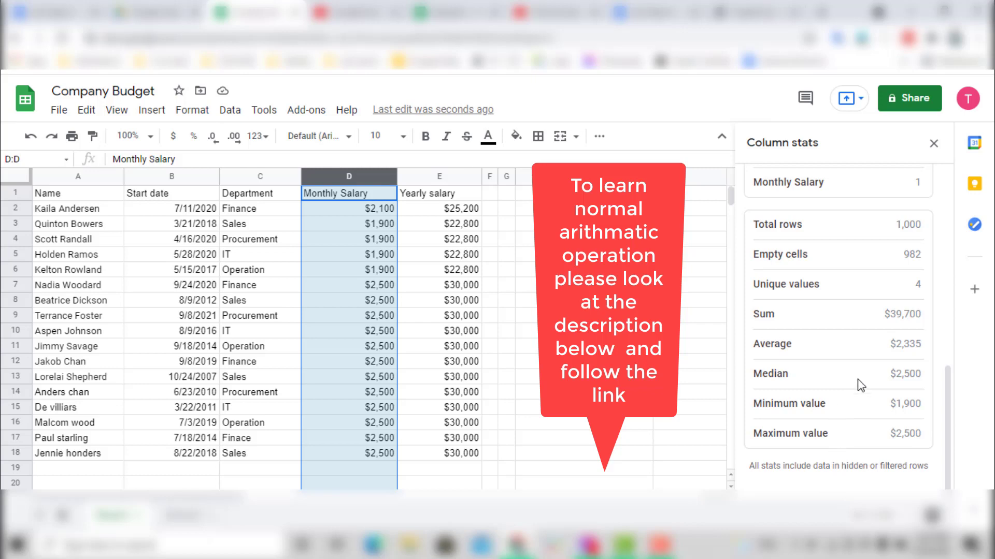
left_click(613, 250)
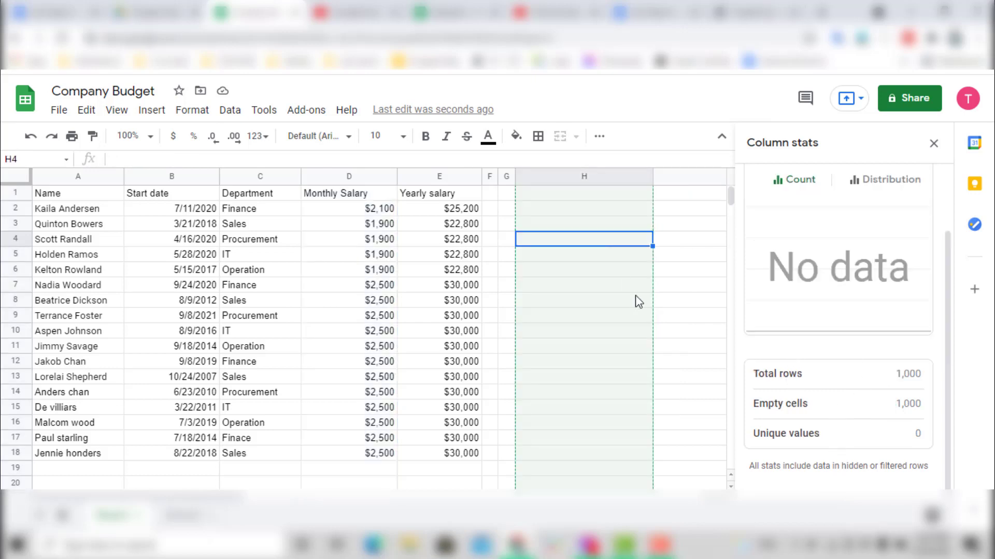
left_click(358, 259)
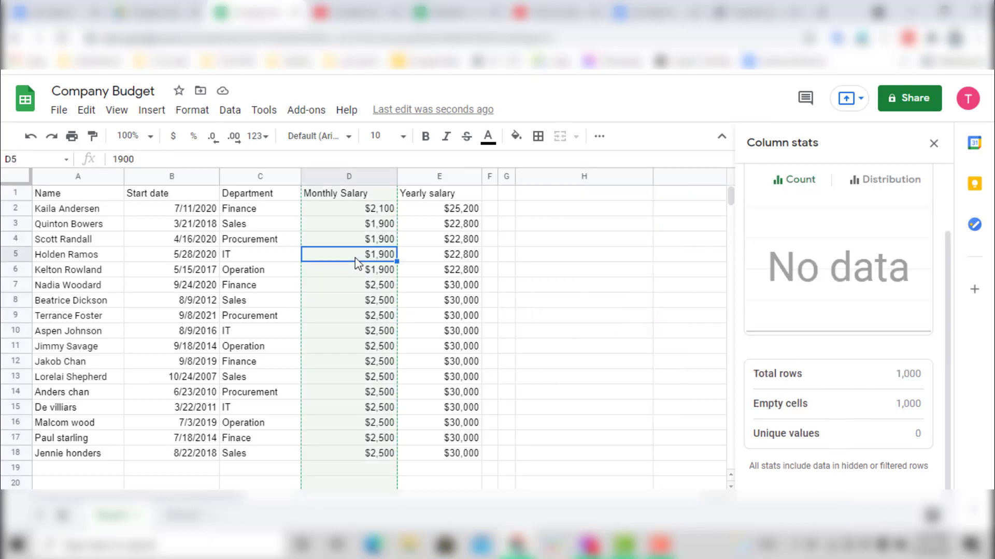
left_click(933, 143)
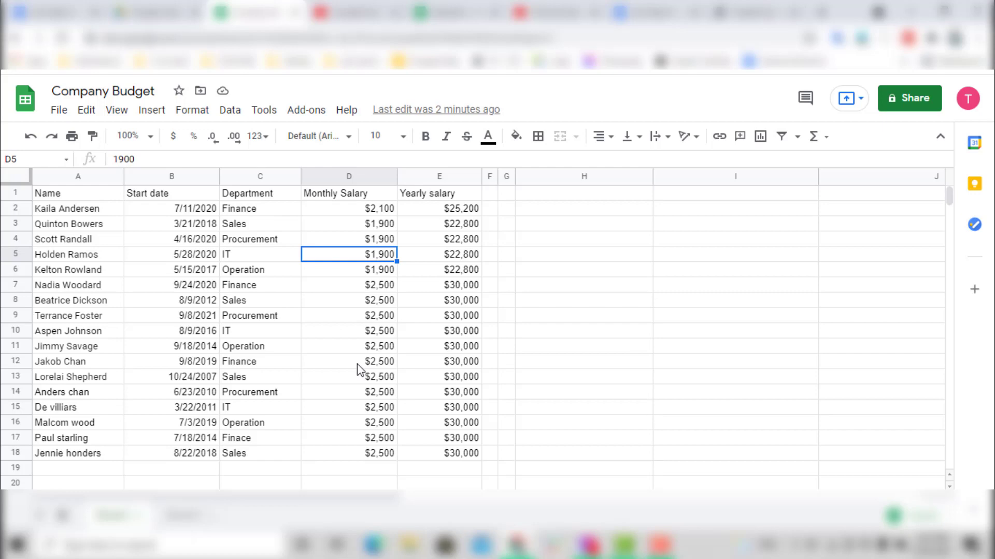
Enter the formula =sum(D2:D18) in cell H10 to total the monthly salaries.
left_click(584, 331)
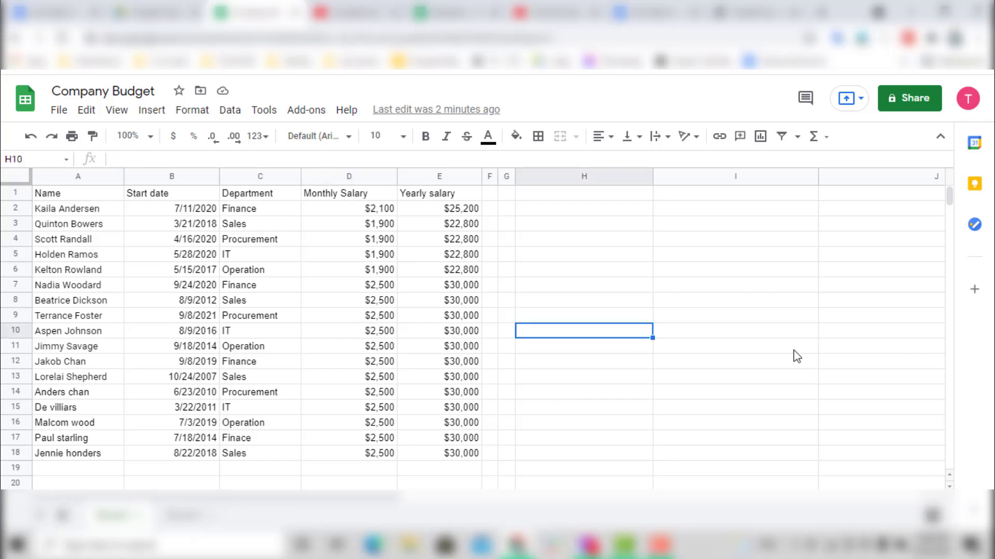
double_click(595, 339)
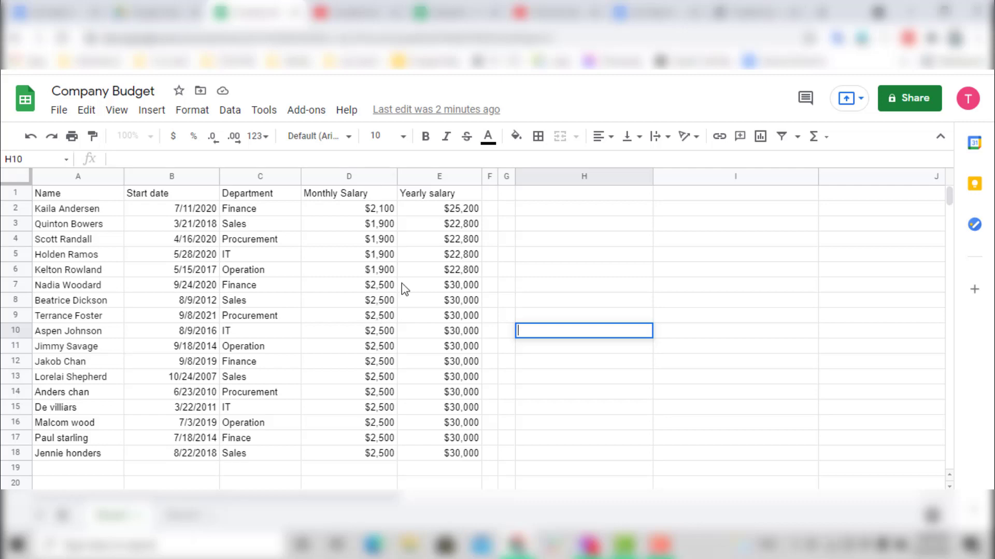
type("=")
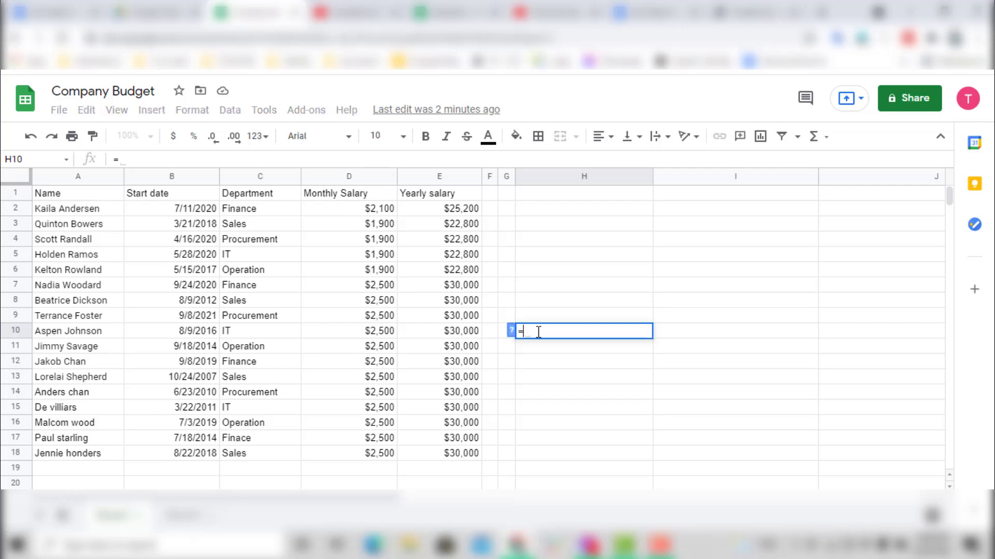
type("sum")
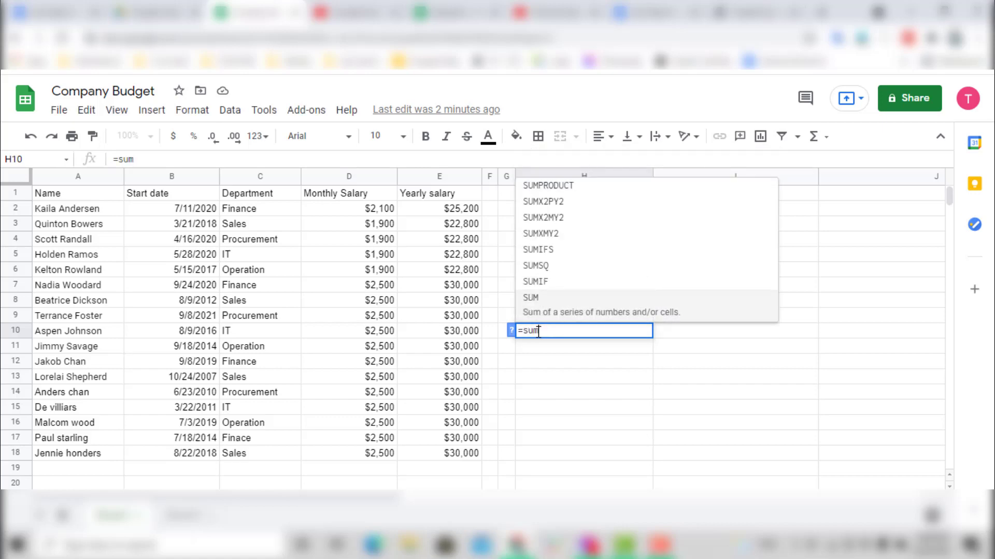
type("(")
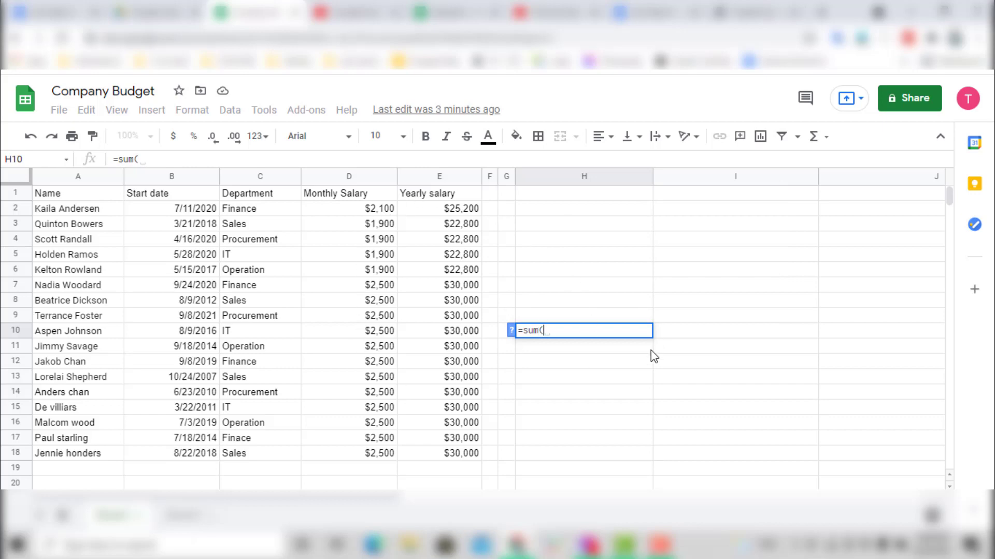
left_click_drag(353, 208, 377, 455)
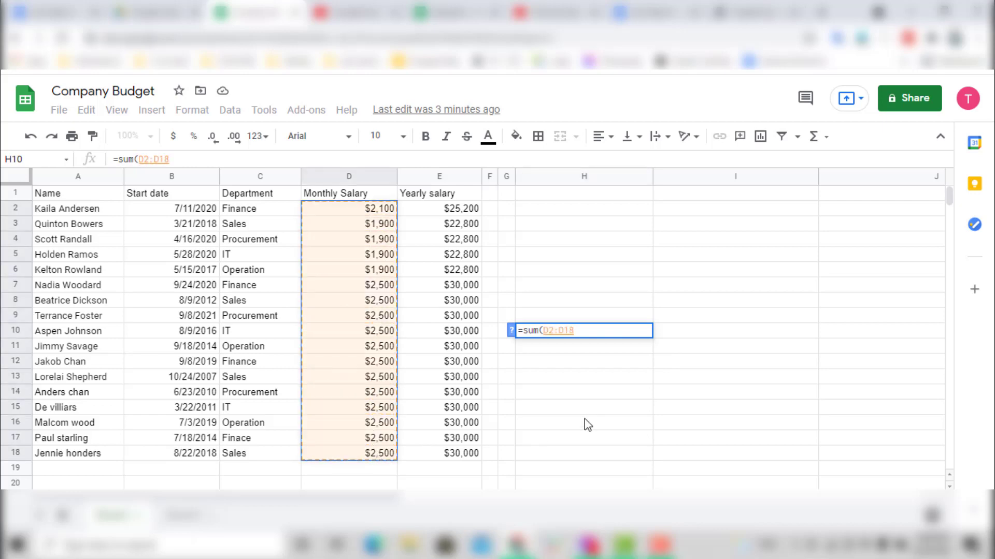
key("Return")
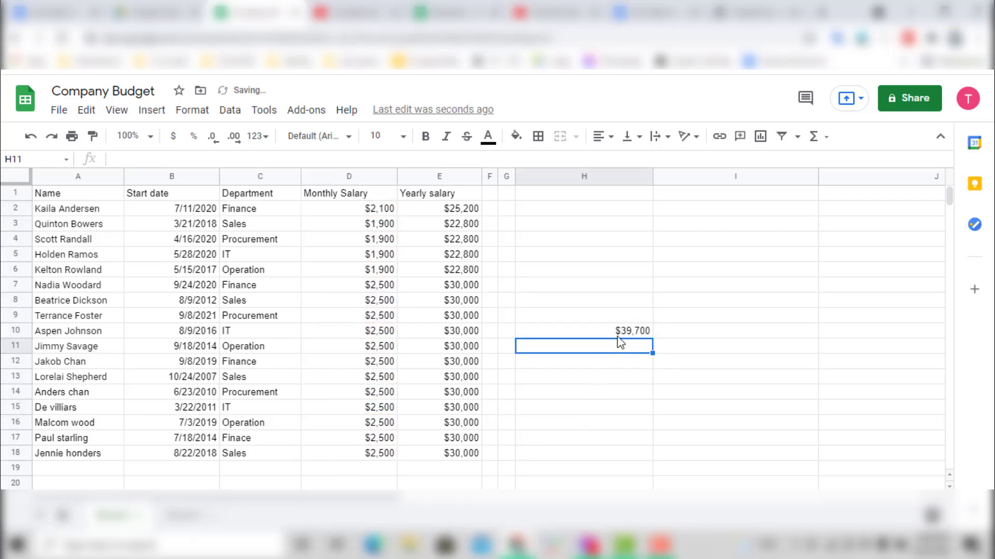
Examine the sum formula in H10, the first and last cells of its range, D2 and D18, and the rows below the data.
left_click(621, 333)
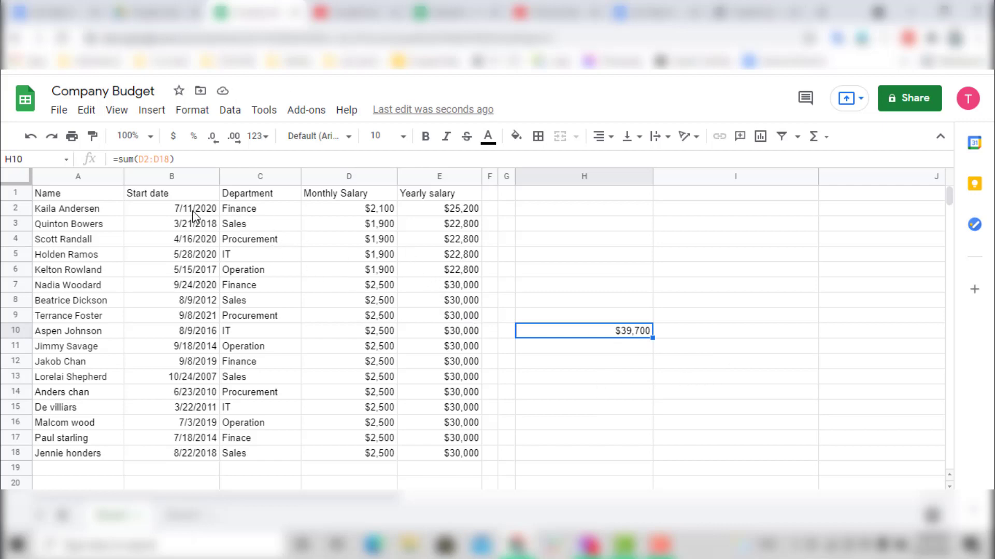
left_click(369, 212)
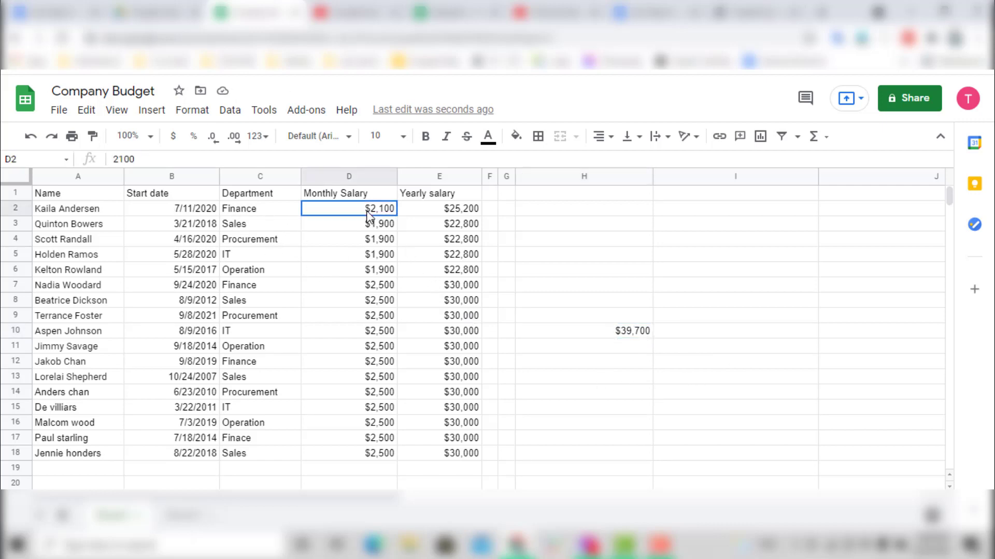
left_click(375, 454)
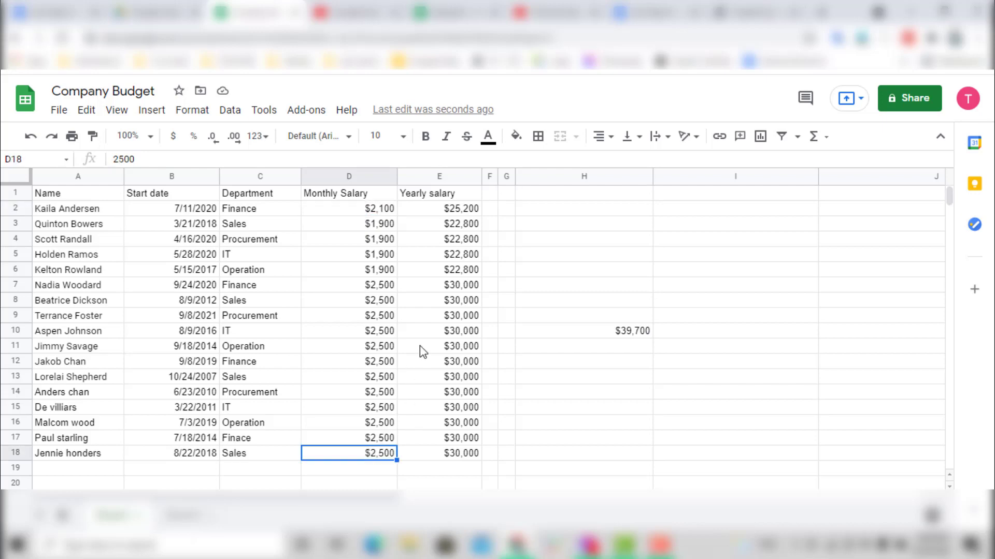
scroll(419, 346, "down", 3)
scroll(421, 357, "up", 3)
scroll(421, 357, "down", 3)
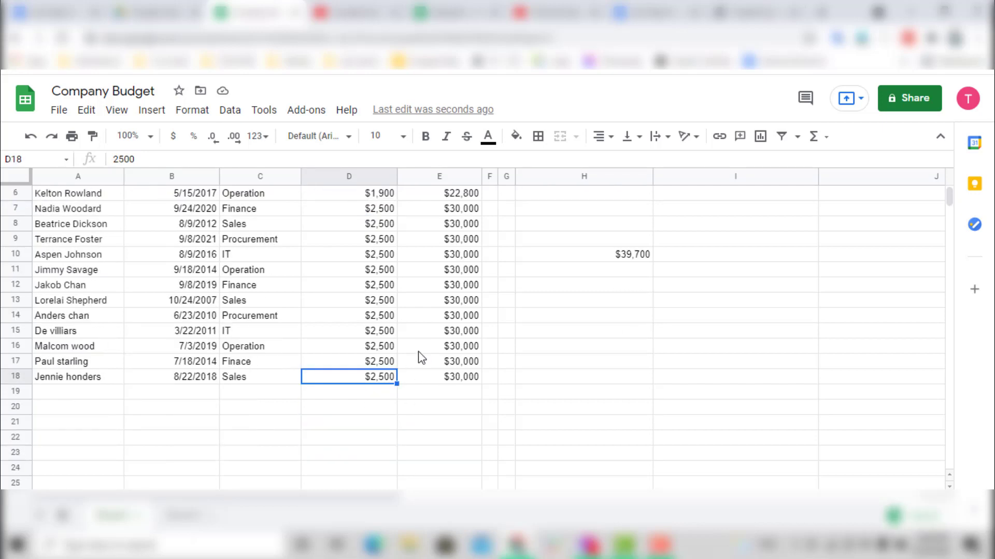
scroll(421, 357, "up", 3)
scroll(421, 358, "down", 3)
scroll(337, 336, "up", 3)
scroll(275, 339, "down", 1)
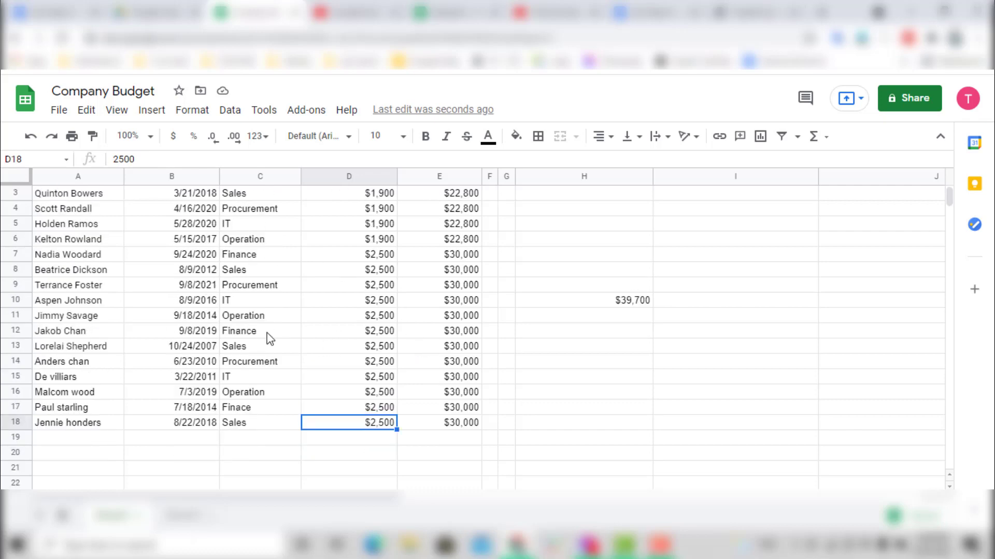
scroll(269, 339, "down", 3)
scroll(262, 337, "up", 4)
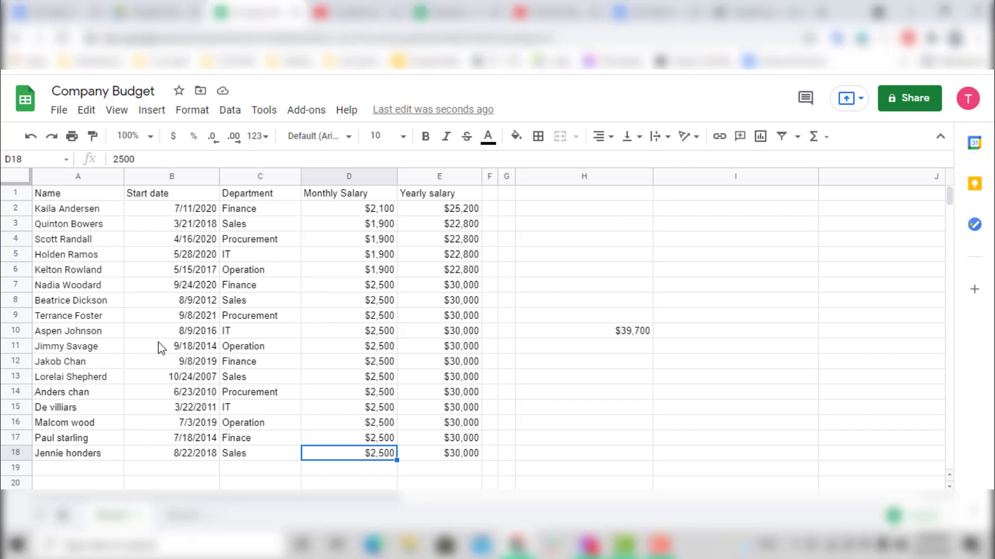
scroll(161, 348, "down", 2)
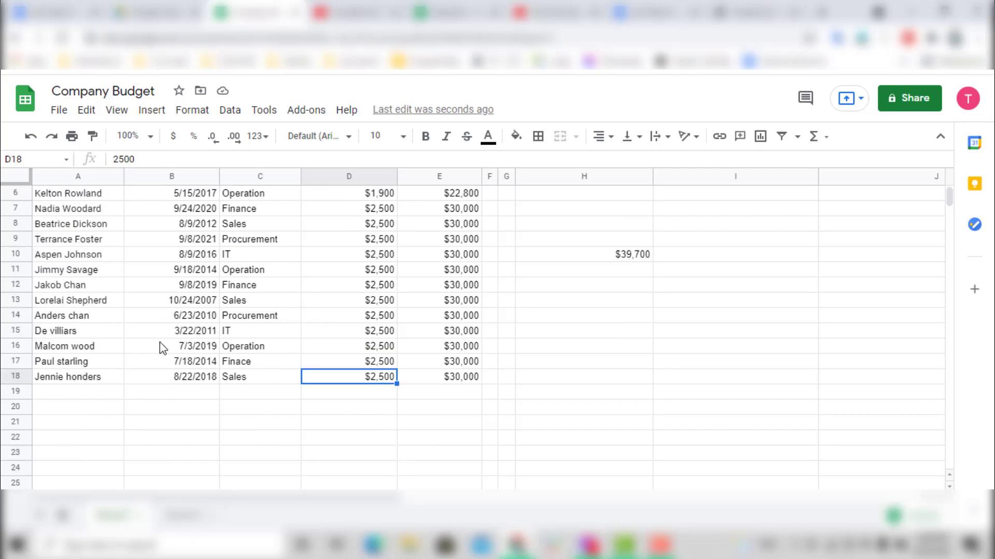
Enter 2600 in cell D19, directly below the last monthly salary.
left_click(101, 397)
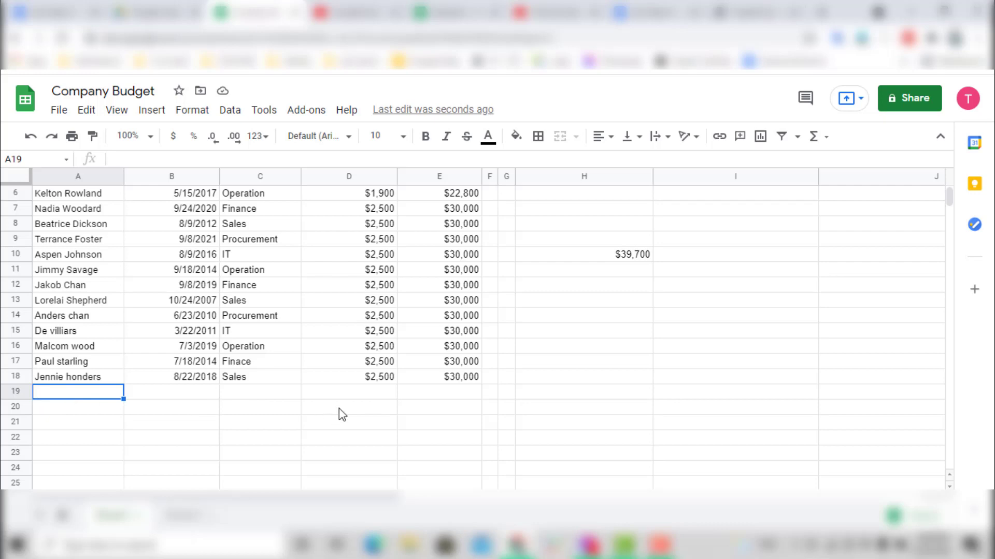
left_click(357, 393)
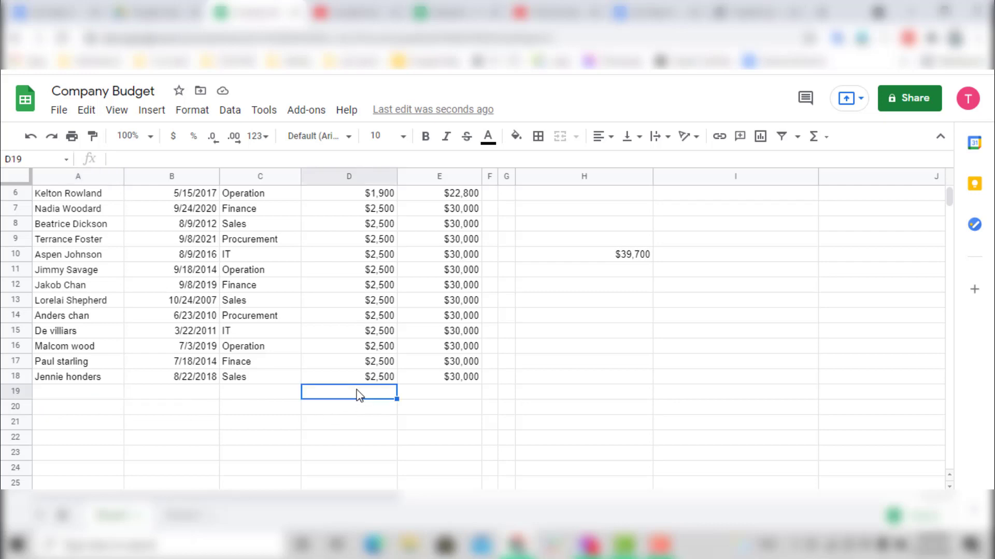
left_click(615, 258)
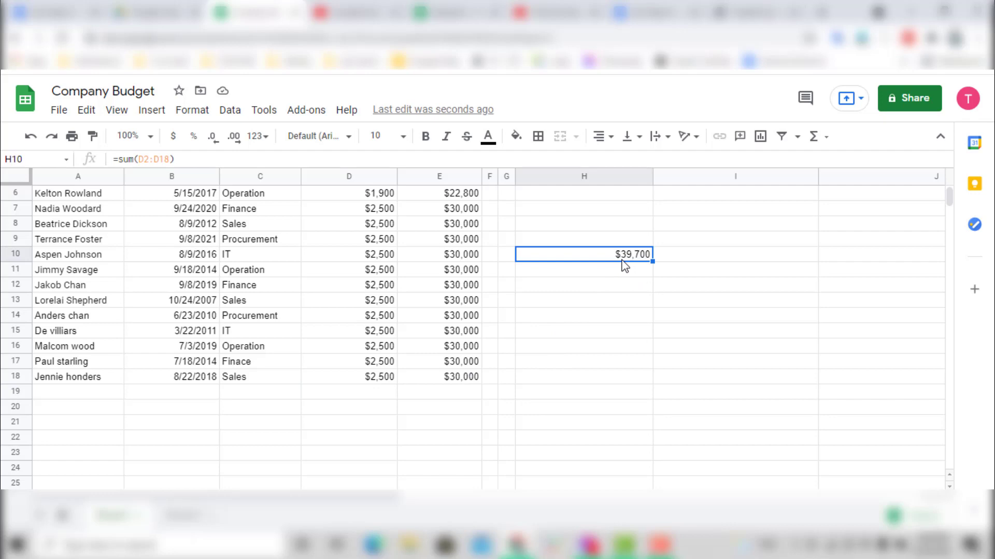
left_click(369, 397)
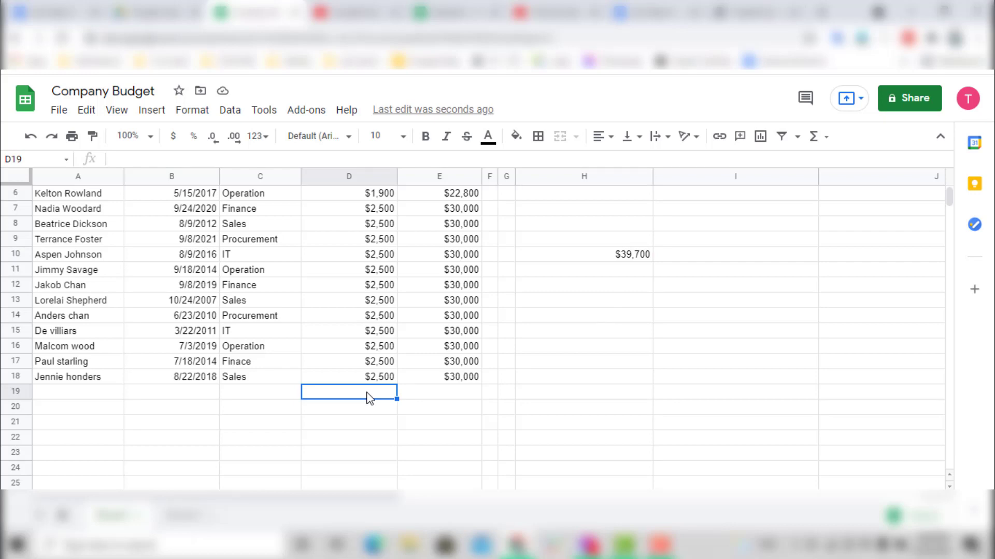
type("2600")
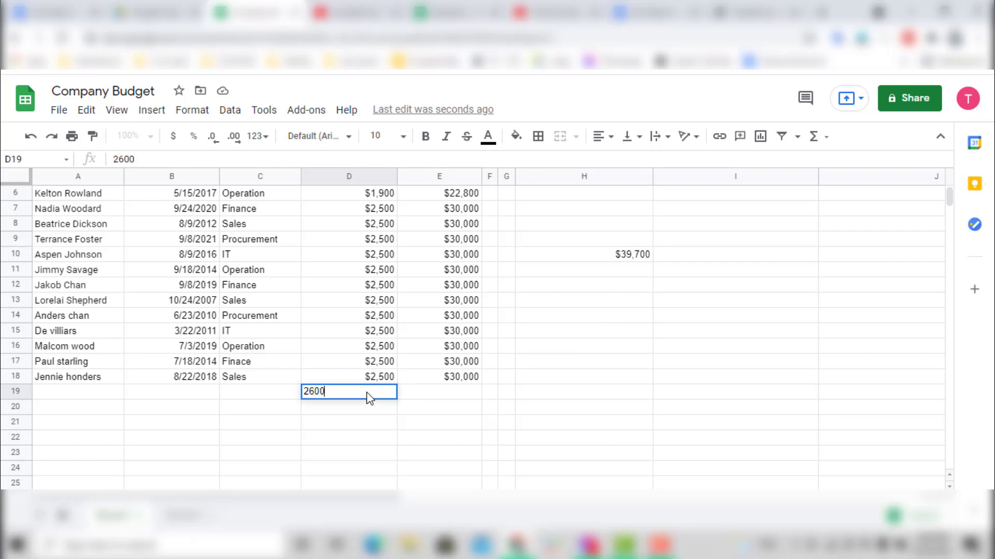
key("Return")
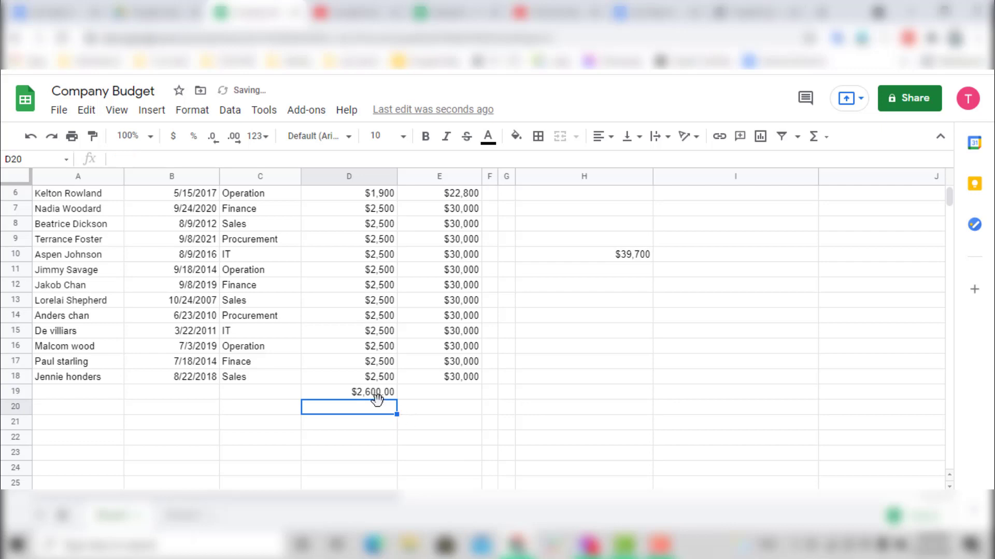
left_click(378, 395)
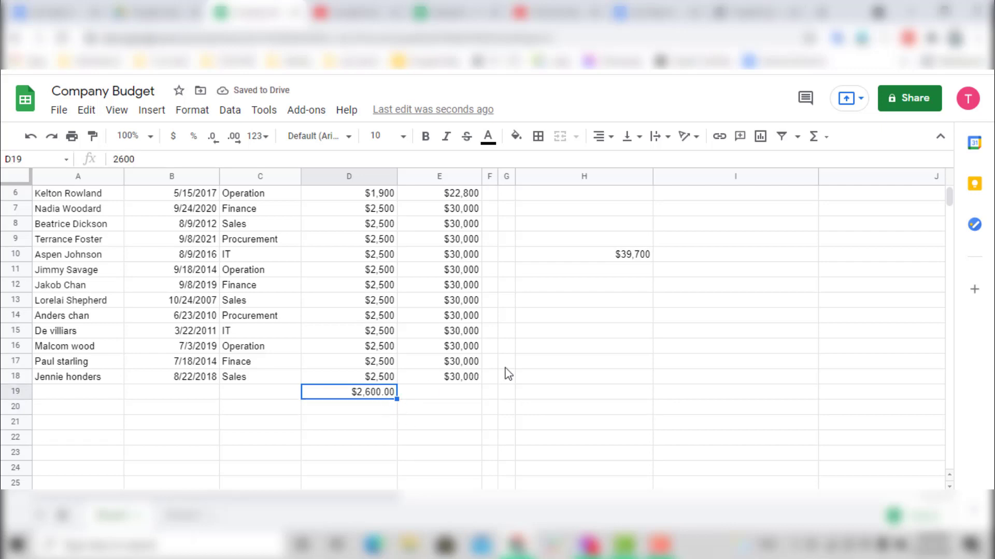
Change the H10 formula to the open-ended range =sum(D2:D) so it covers all of column D from row 2 down.
left_click(622, 259)
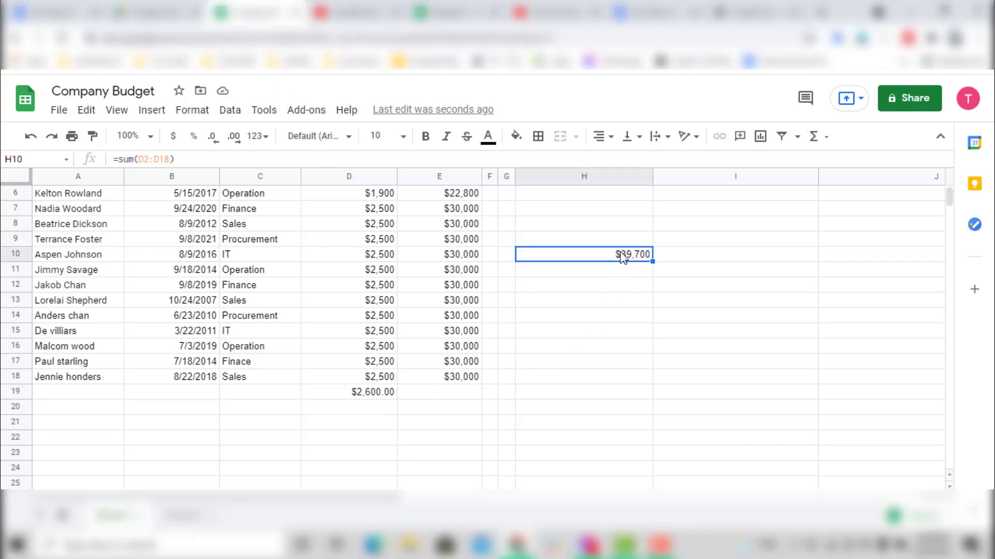
left_click(369, 378)
left_click(374, 395)
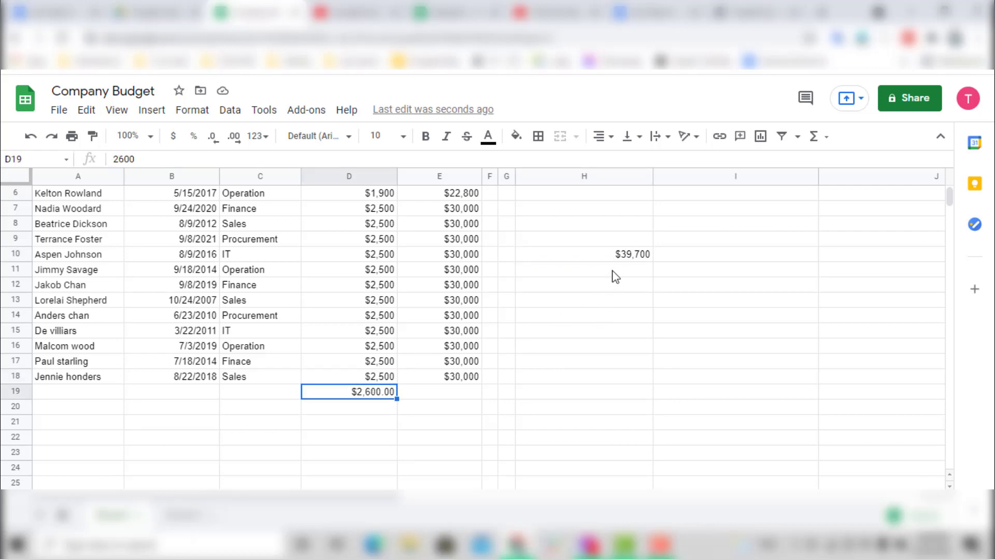
left_click(617, 259)
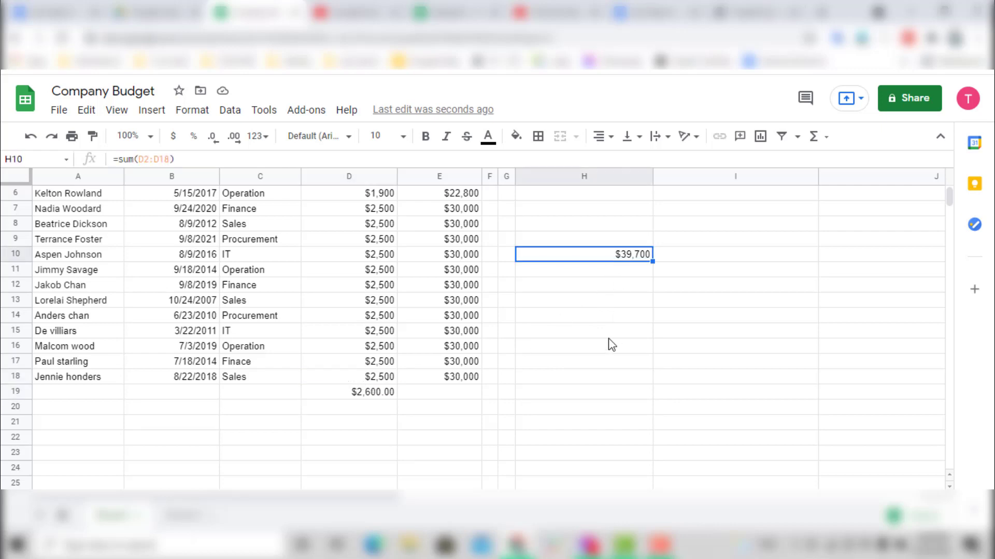
left_click(173, 159)
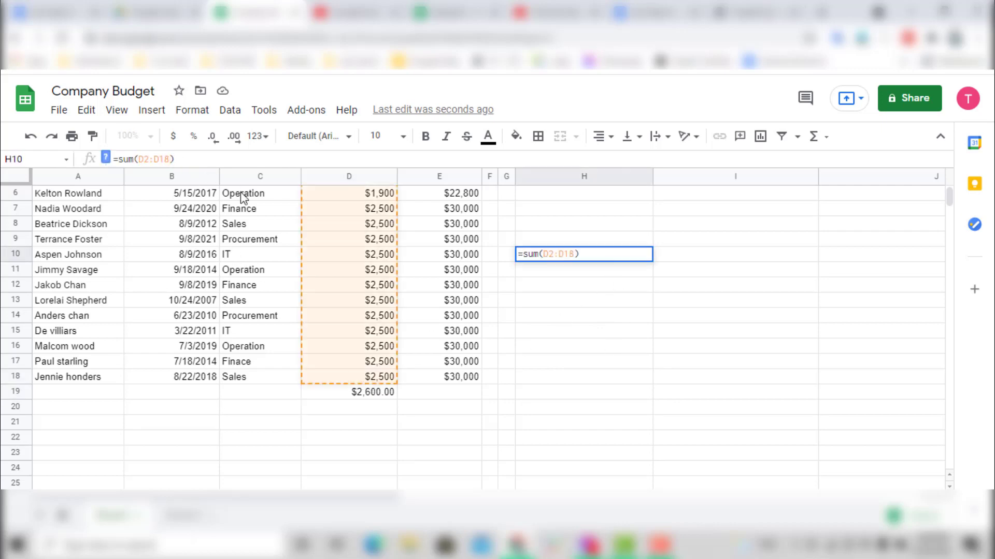
key("BackSpace")
key("BackSpace")
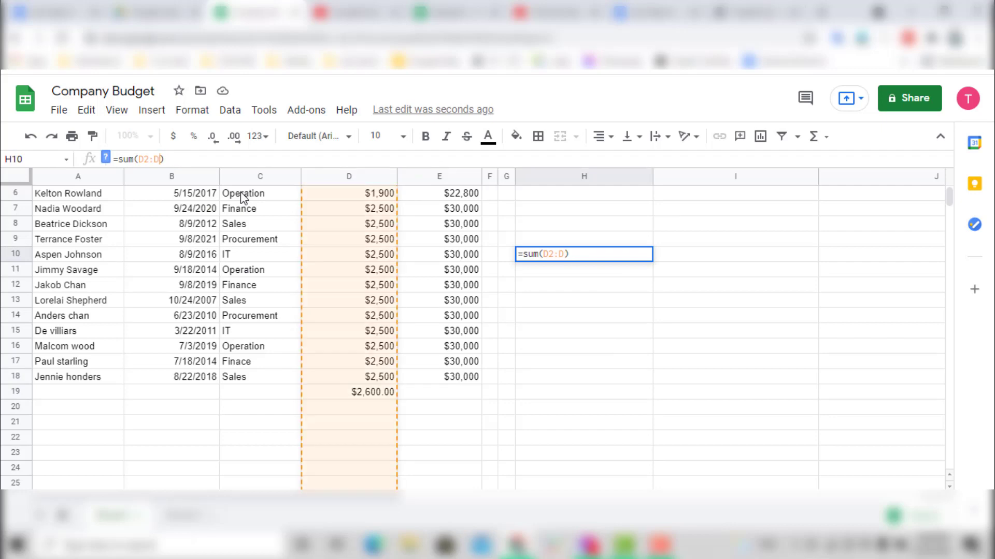
scroll(344, 259, "down", 5)
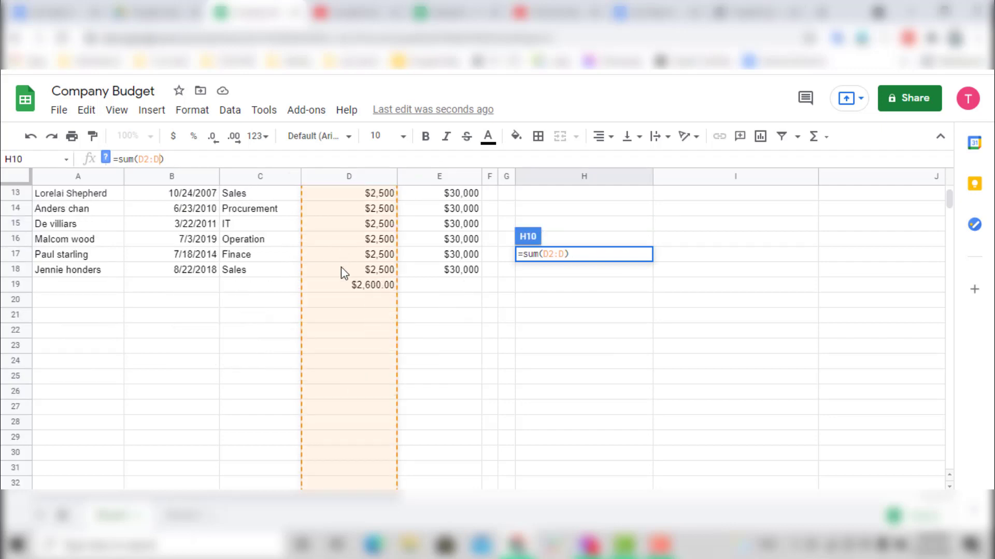
scroll(334, 311, "up", 5)
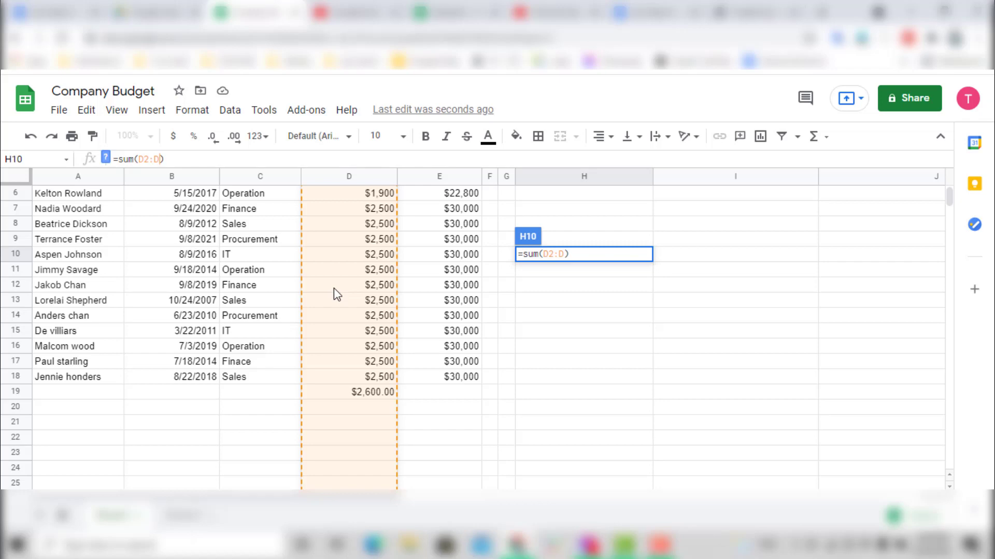
key("Return")
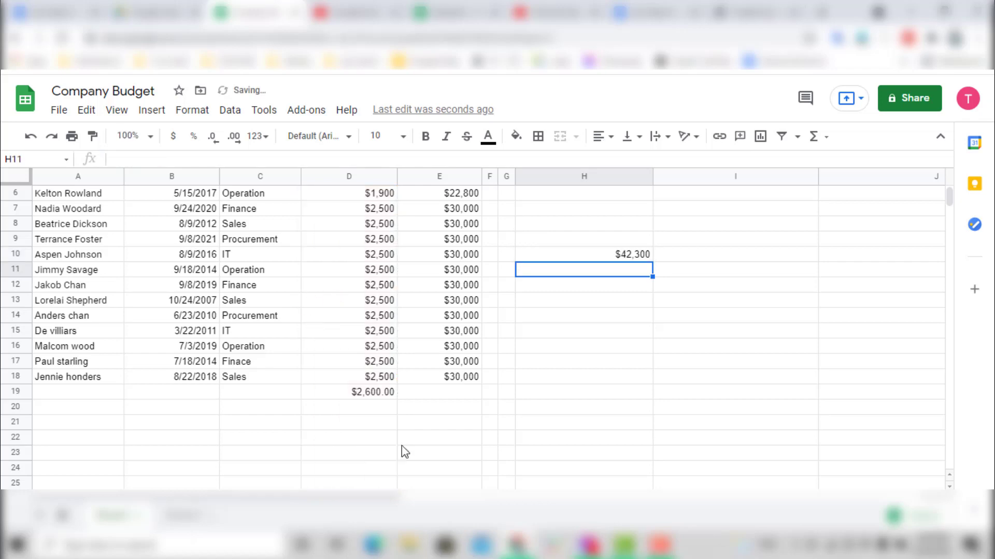
left_click(631, 257)
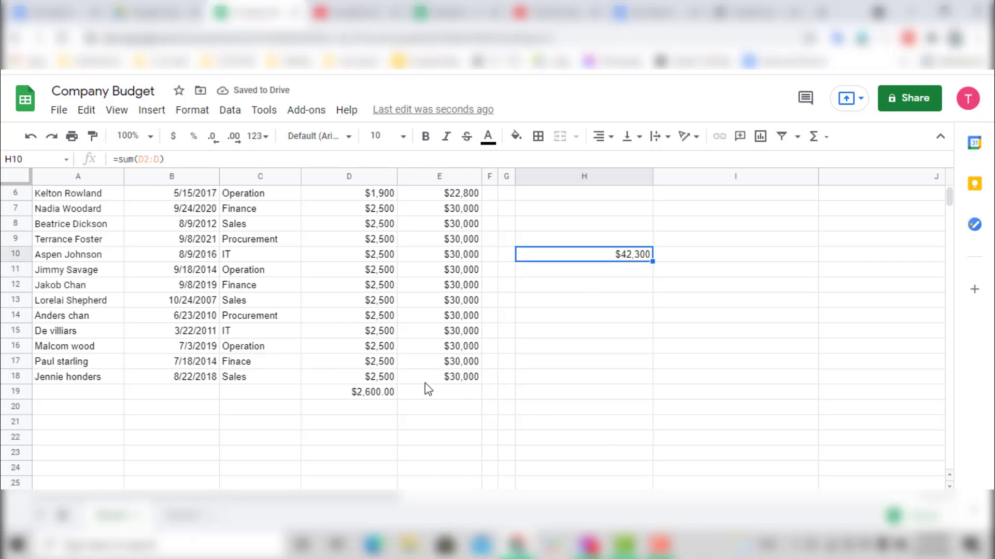
Remove both decimal places from the salary in D19 so it matches the format of the salaries above.
left_click(365, 396)
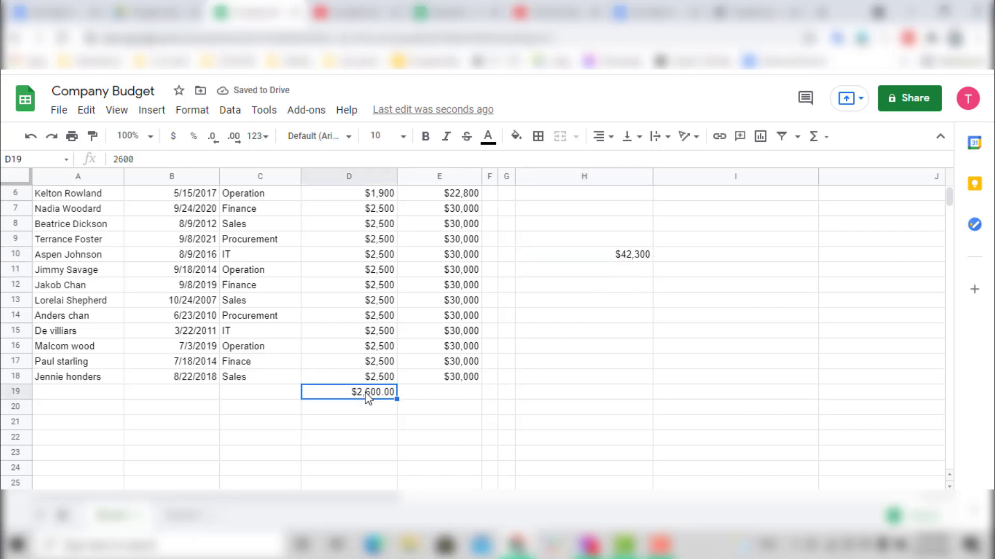
left_click(212, 145)
left_click(211, 145)
left_click(583, 423)
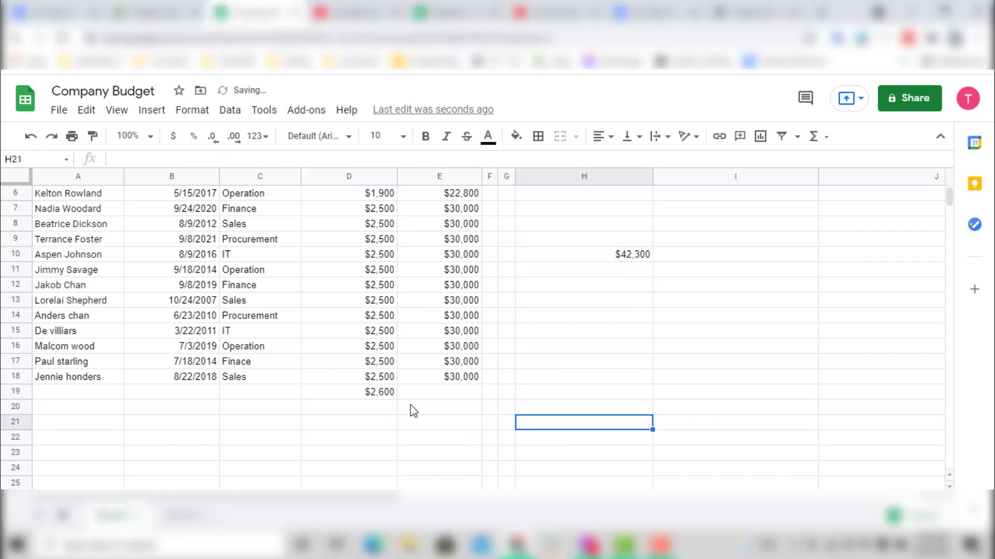
Enter 2700 in cell D20 as another monthly salary and check the total in H10.
left_click(373, 413)
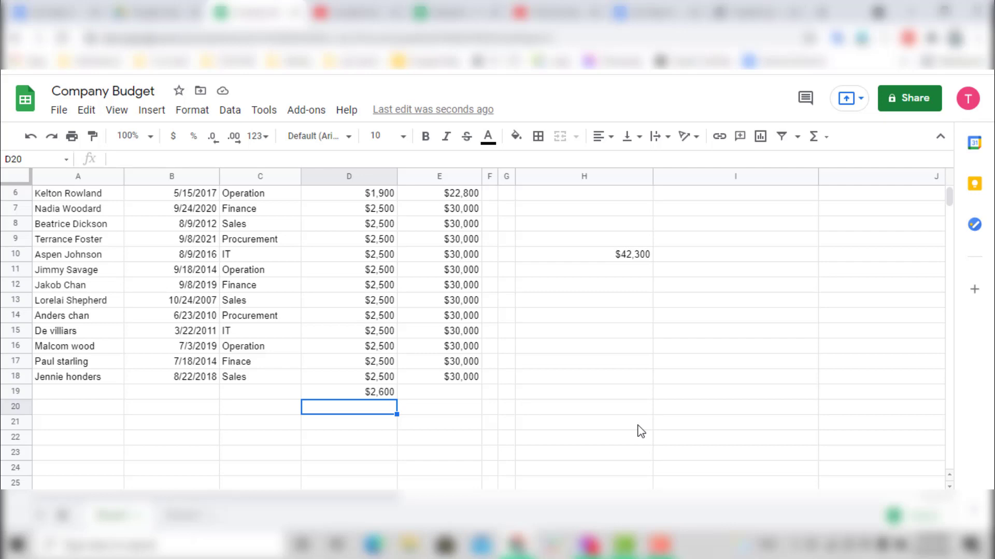
type("17")
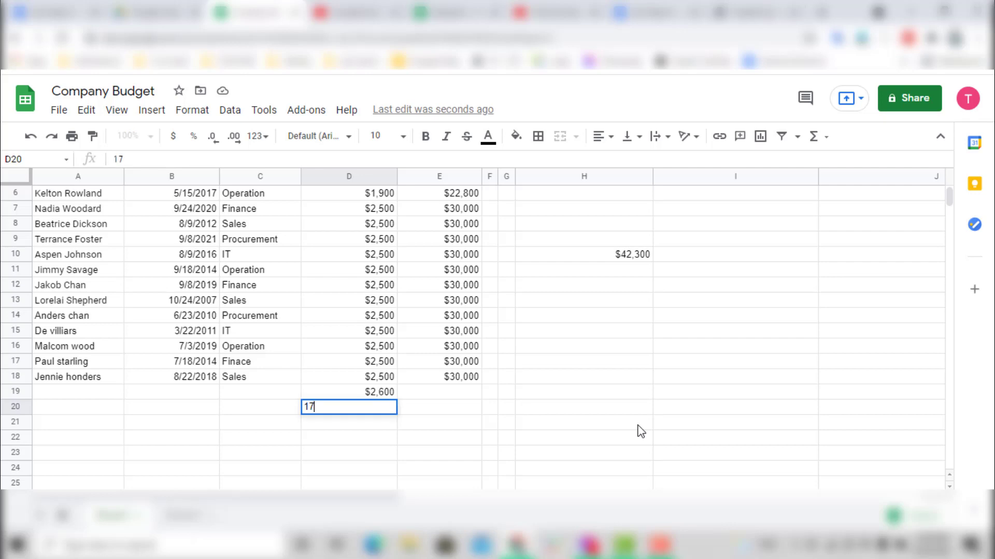
key("BackSpace")
key("BackSpace")
type("2700")
key("Return")
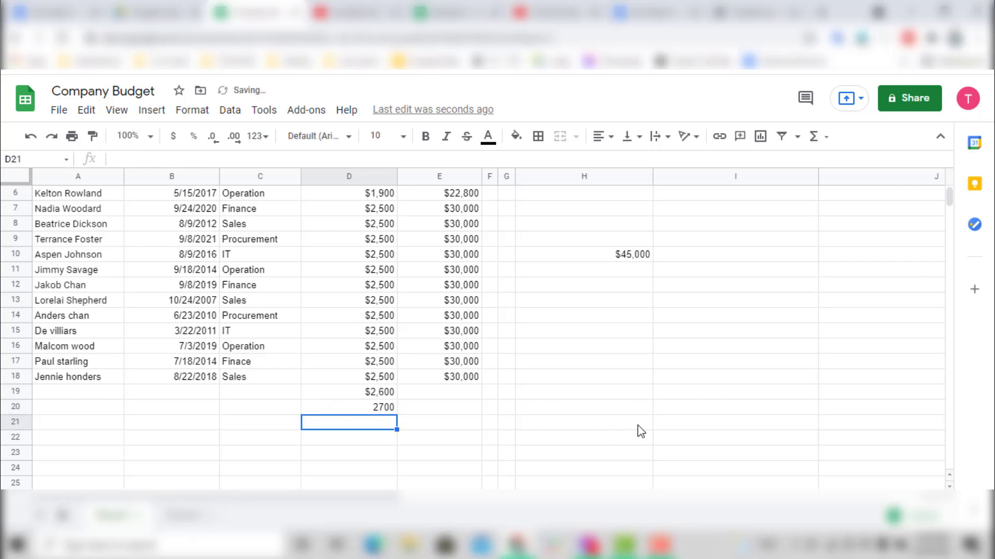
left_click(625, 254)
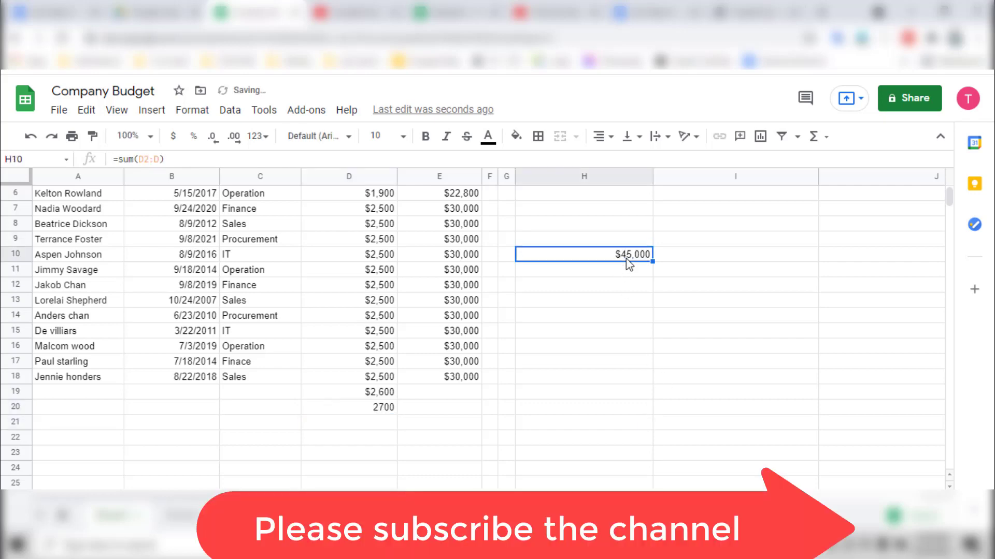
Format the salary in D20 as dollar currency without decimal places.
left_click(392, 409)
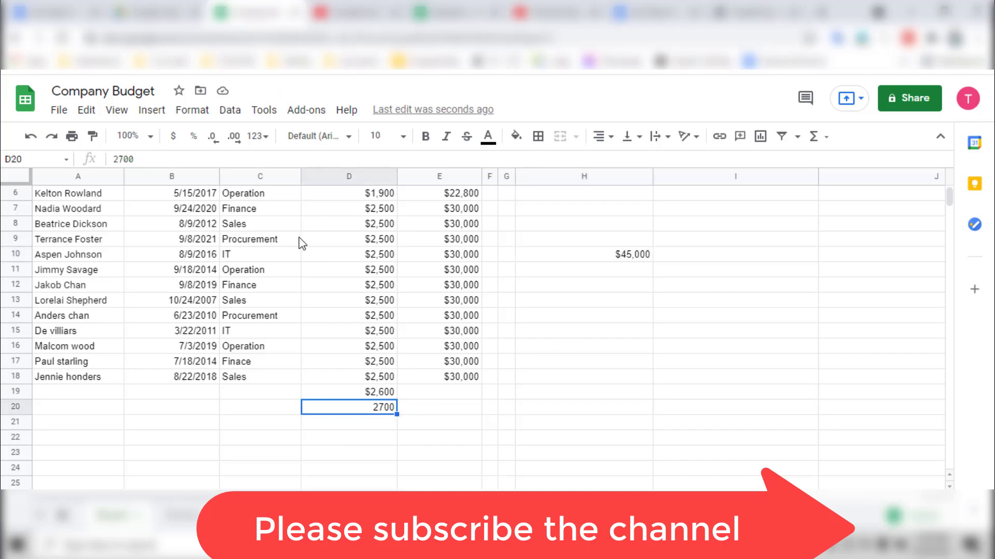
left_click(174, 137)
left_click(524, 422)
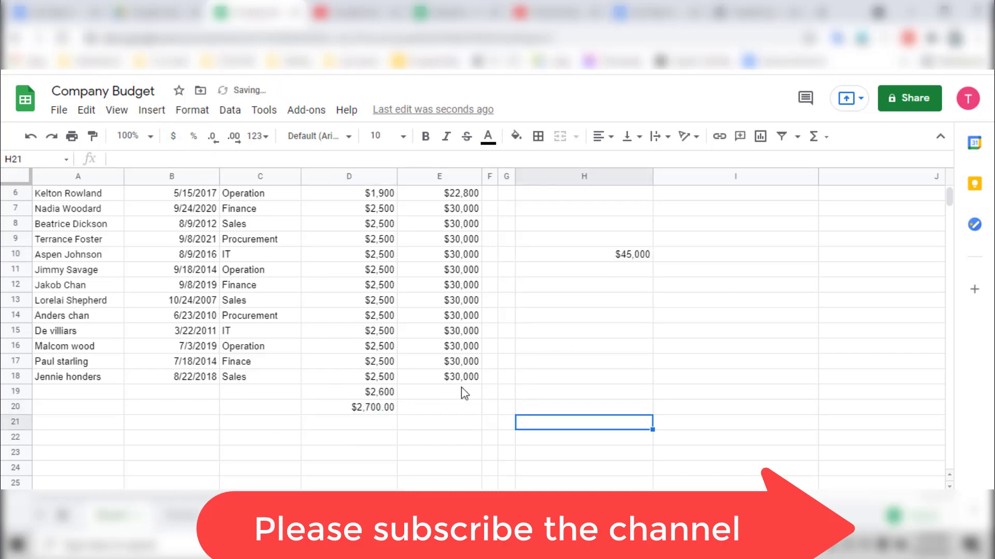
left_click(391, 409)
left_click(212, 137)
left_click(211, 137)
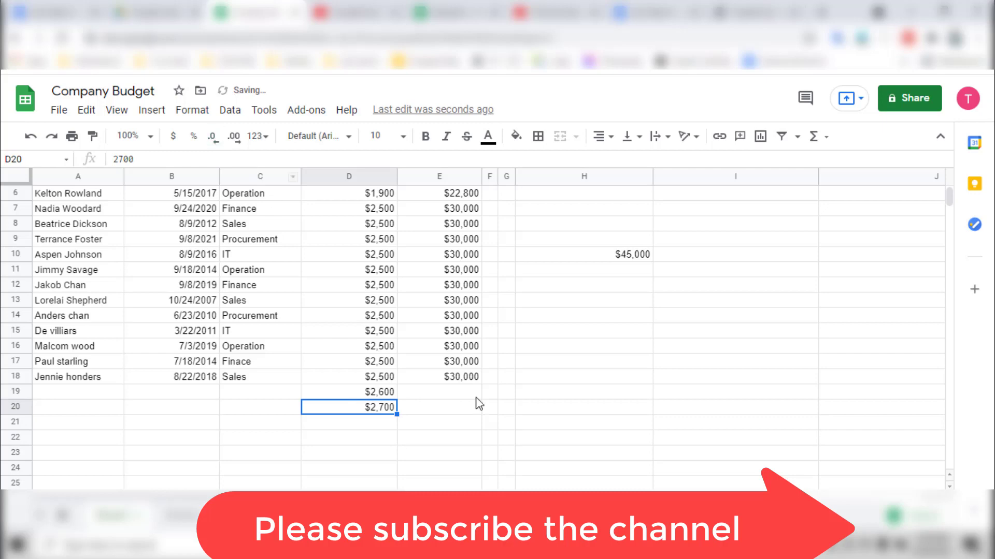
left_click(539, 448)
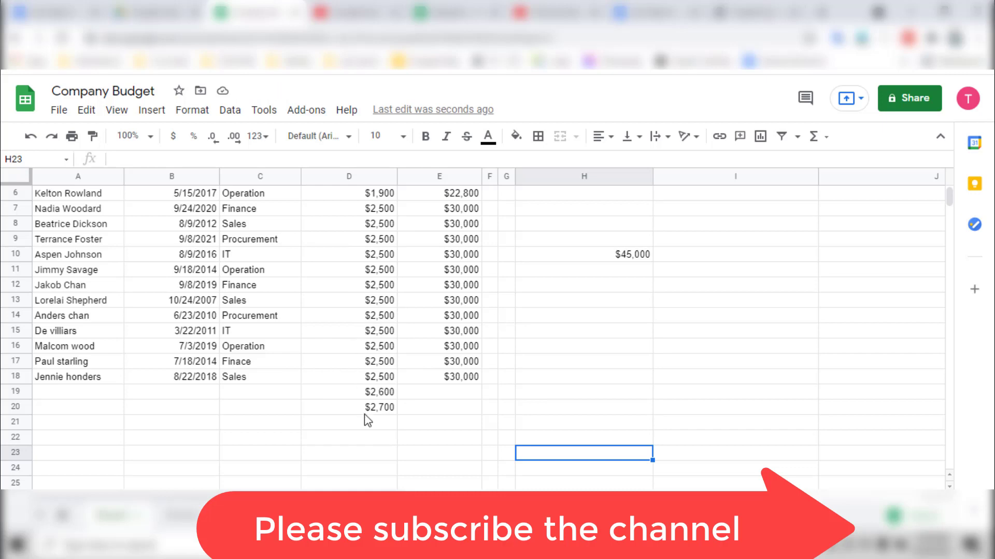
Examine the H10 formula's open-ended range D2:D along column D, from the first salary to the empty rows below the data.
scroll(373, 421, "down", 1)
left_click(370, 390)
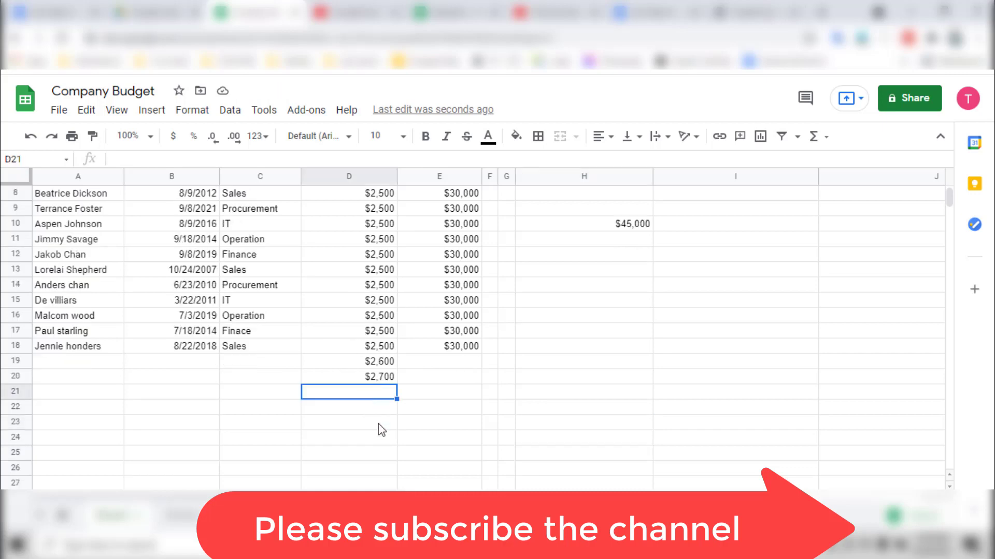
key("Down")
key("Down")
left_click(633, 226)
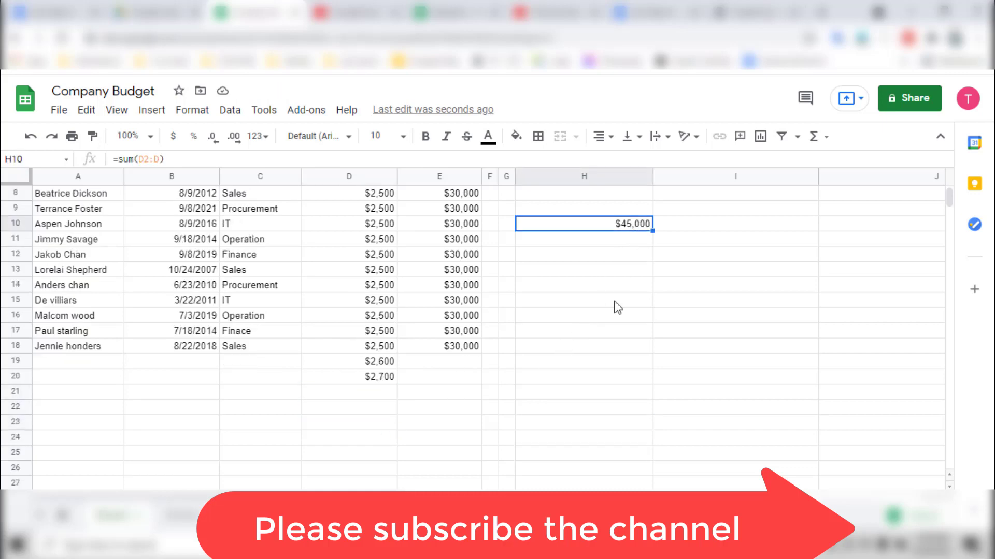
scroll(600, 386, "up", 1)
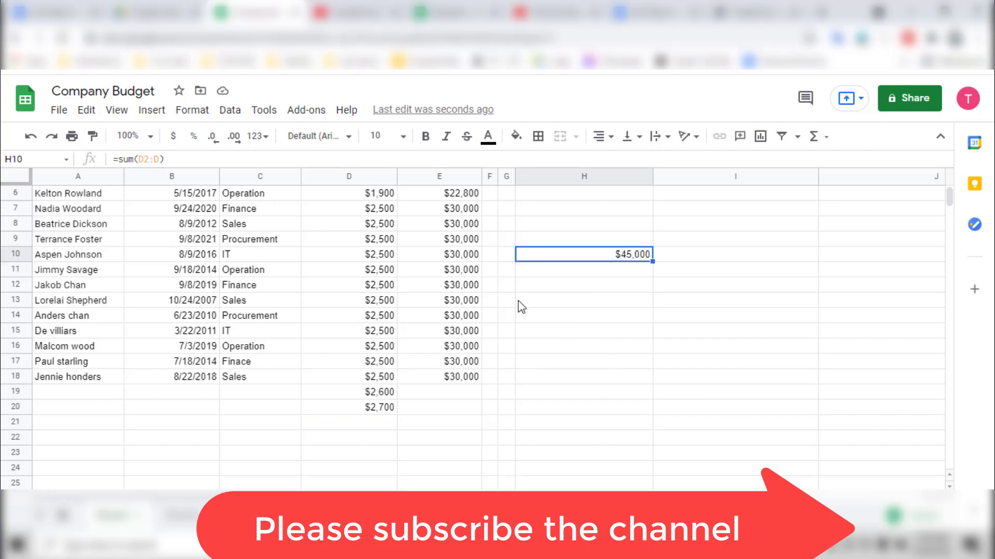
left_click(162, 159)
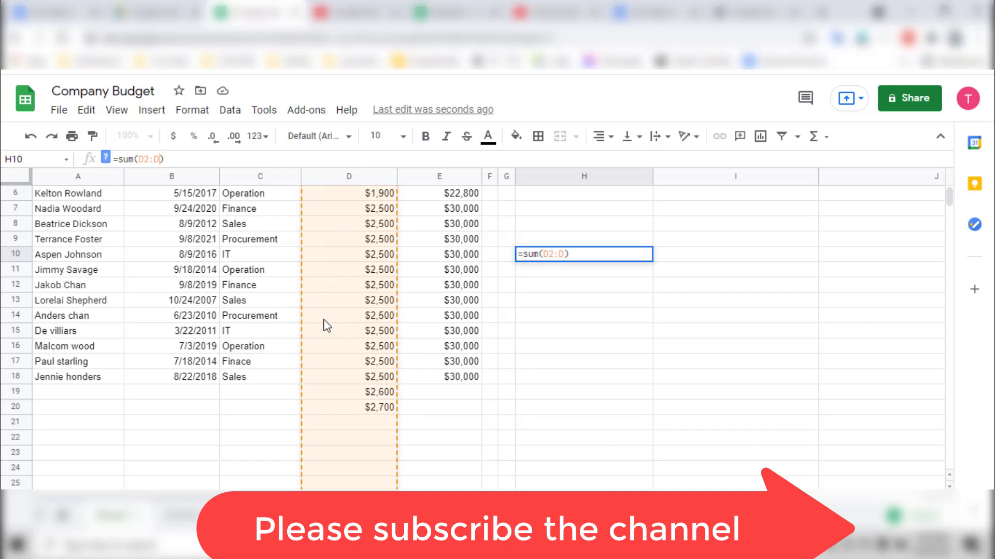
scroll(326, 324, "up", 2)
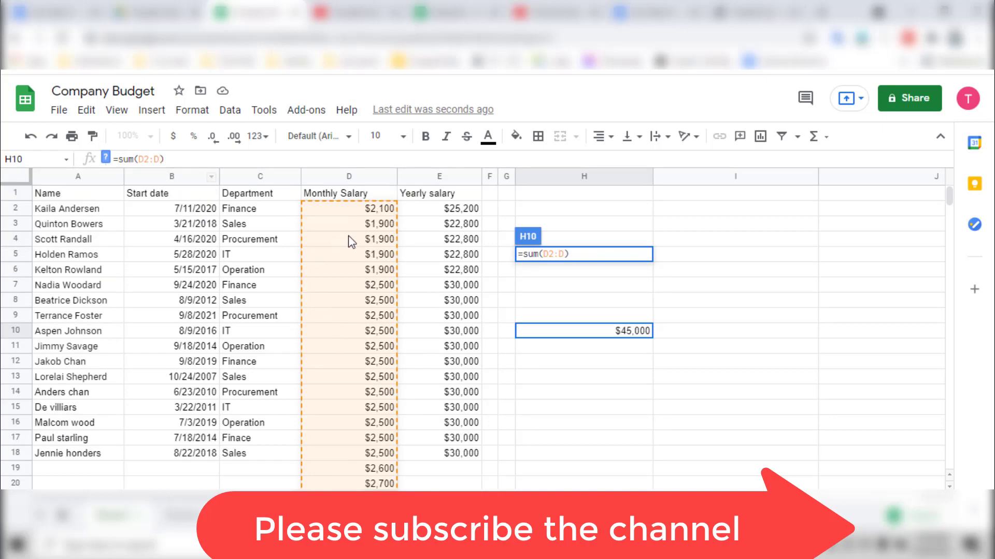
scroll(357, 331, "down", 5)
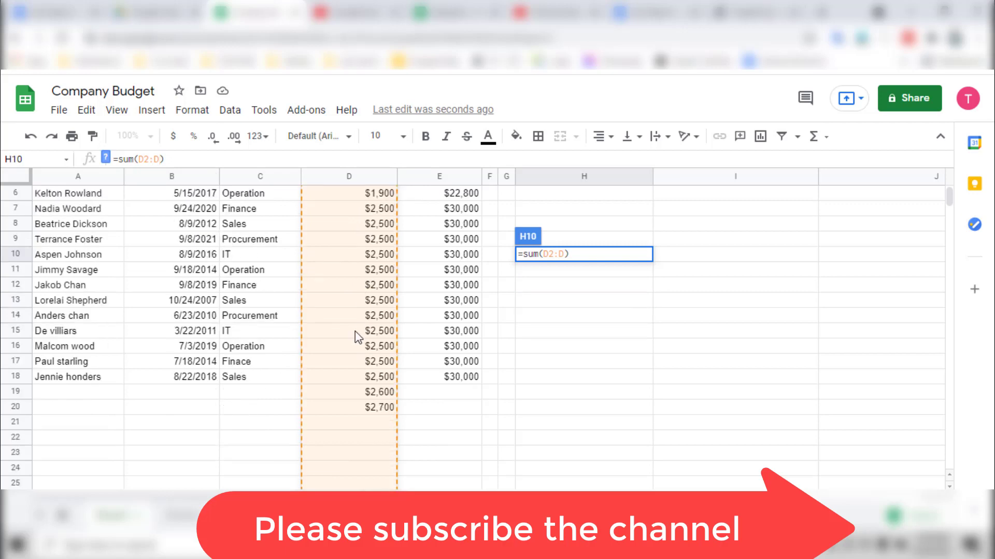
scroll(358, 331, "up", 5)
scroll(357, 329, "up", 1)
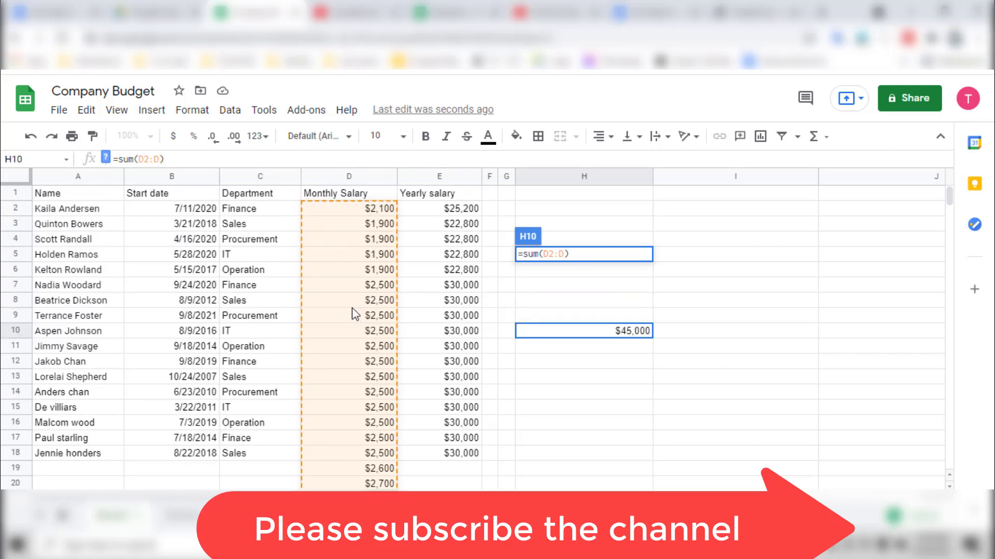
scroll(385, 328, "down", 4)
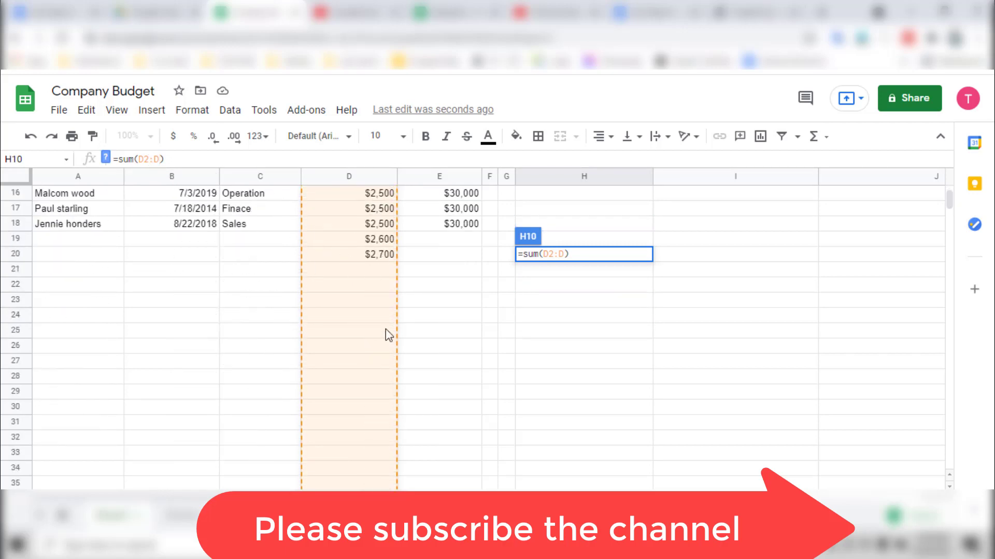
scroll(386, 330, "up", 4)
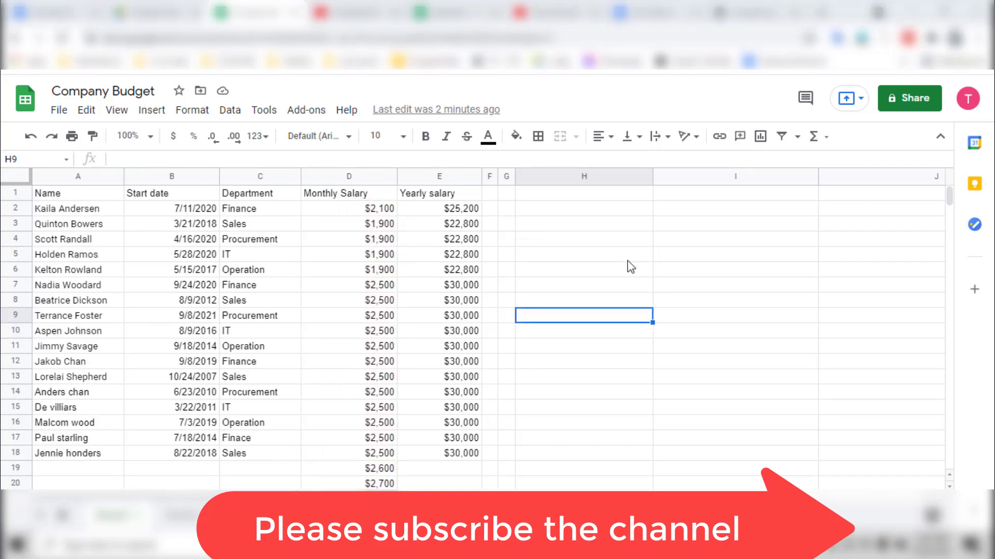
Apply data validation to H1:H20 with the criteria Date, is valid date, and Reject input for invalid data.
left_click(602, 250)
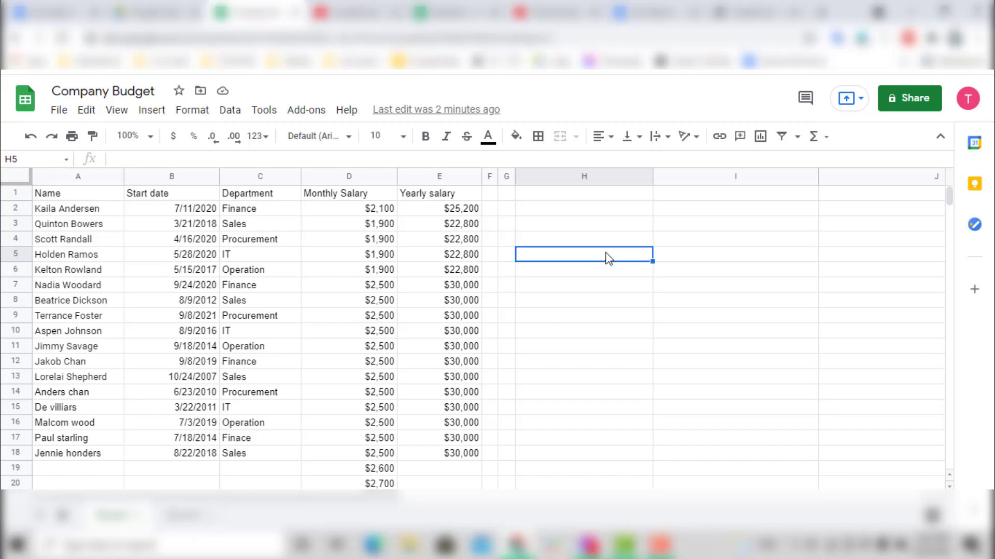
mouse_move(588, 241)
left_mouse_down()
mouse_move(589, 275)
mouse_move(586, 257)
left_mouse_up()
left_click_drag(559, 197, 573, 483)
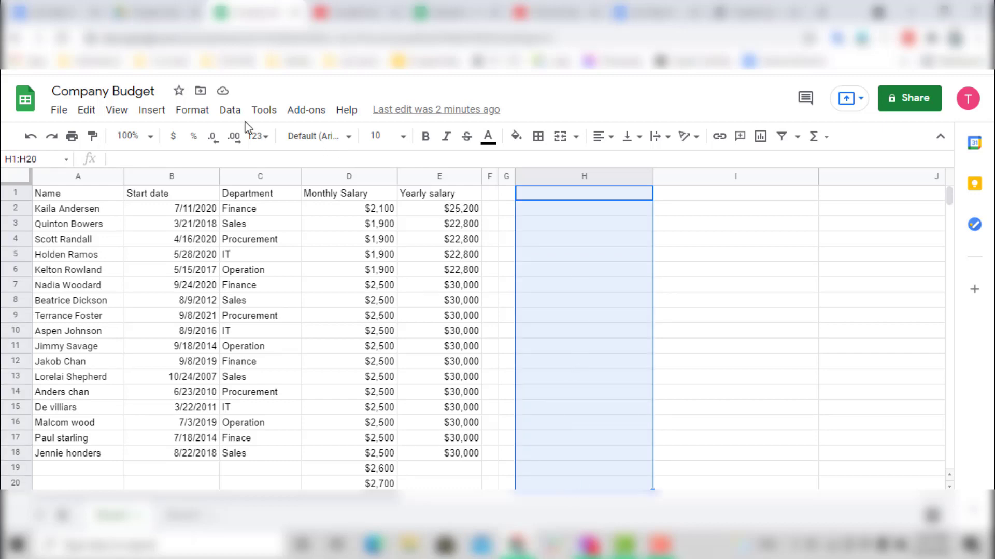
left_click(261, 112)
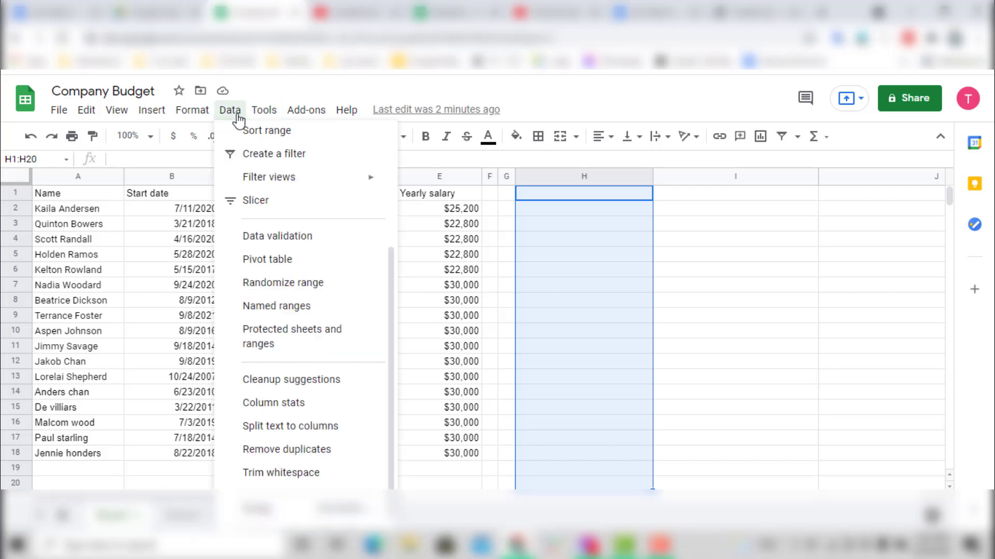
left_click(235, 115)
left_click(235, 115)
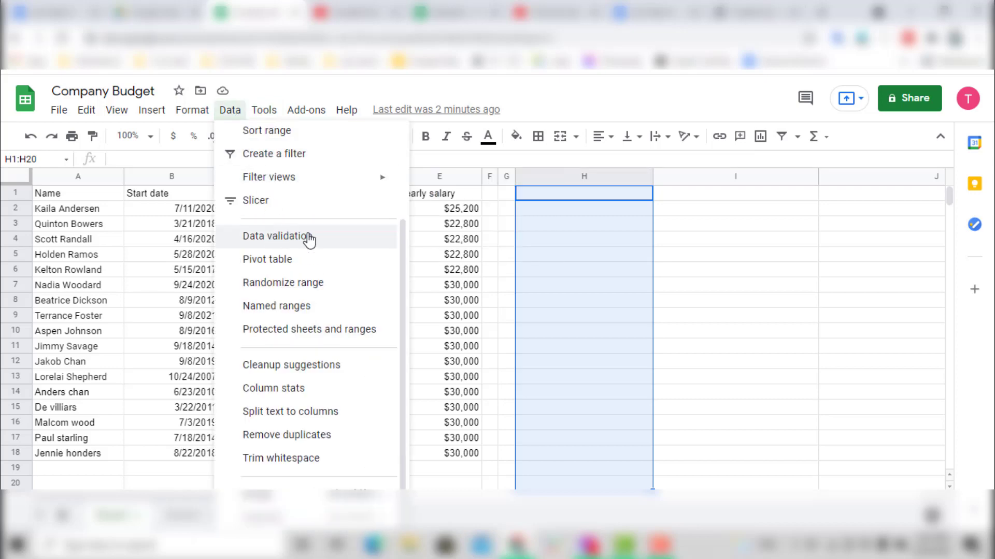
left_click(310, 239)
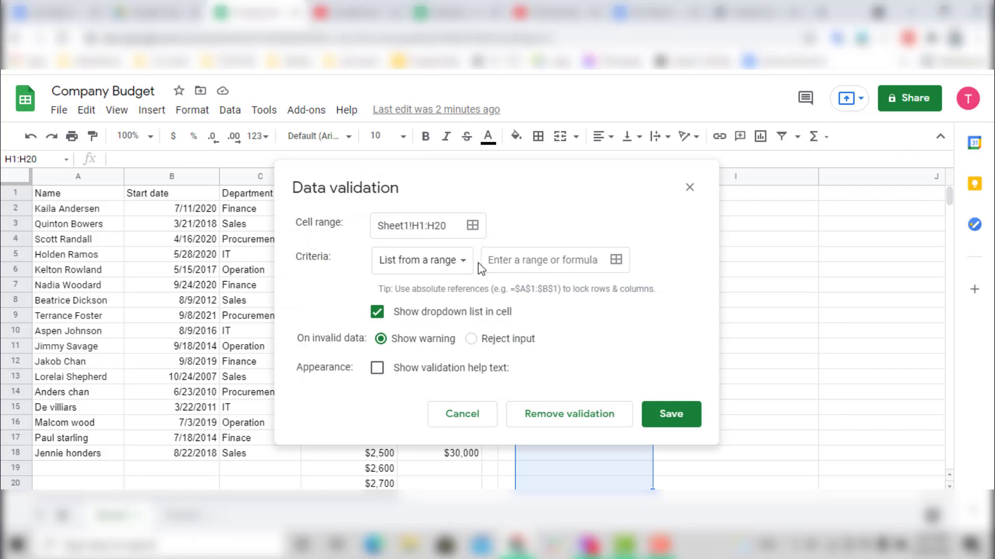
left_click(440, 267)
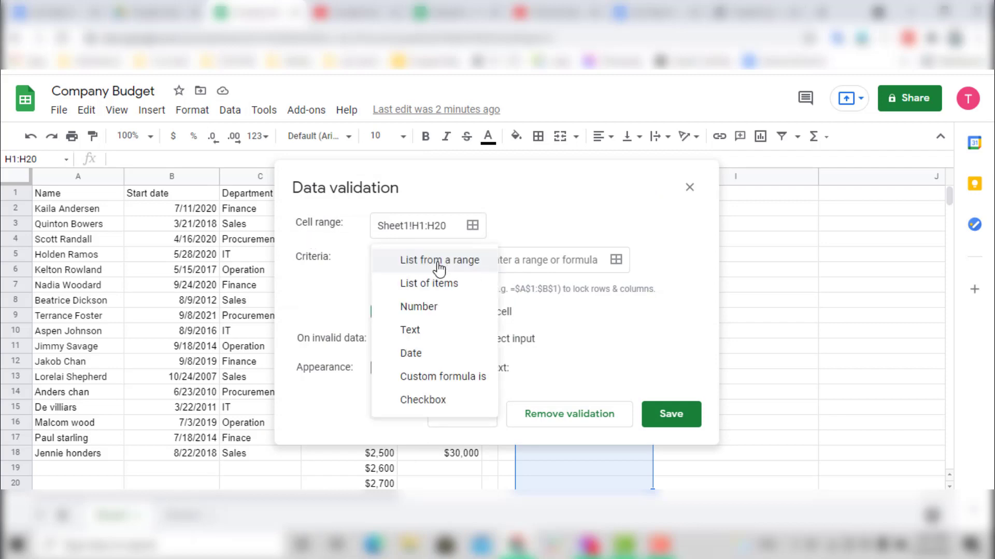
left_click(446, 354)
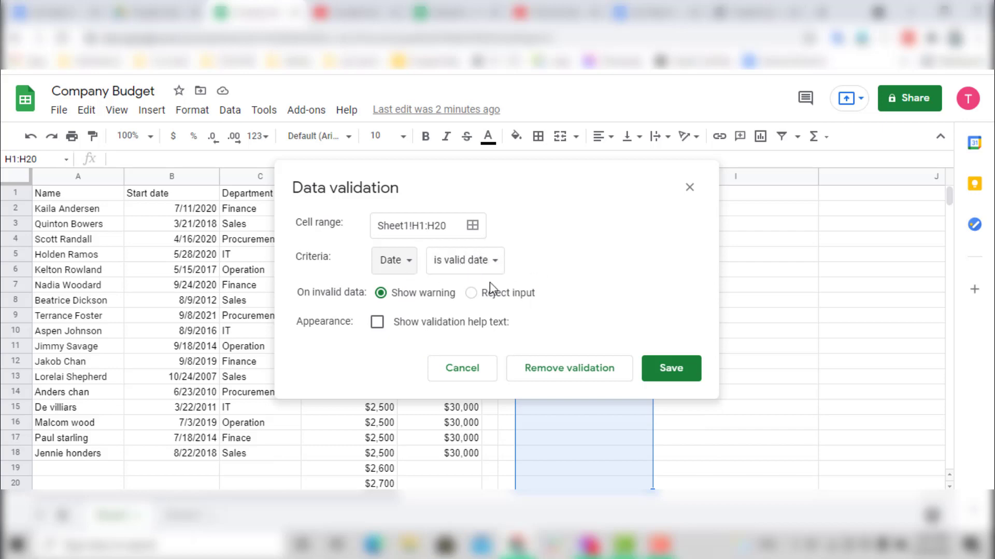
left_click(471, 293)
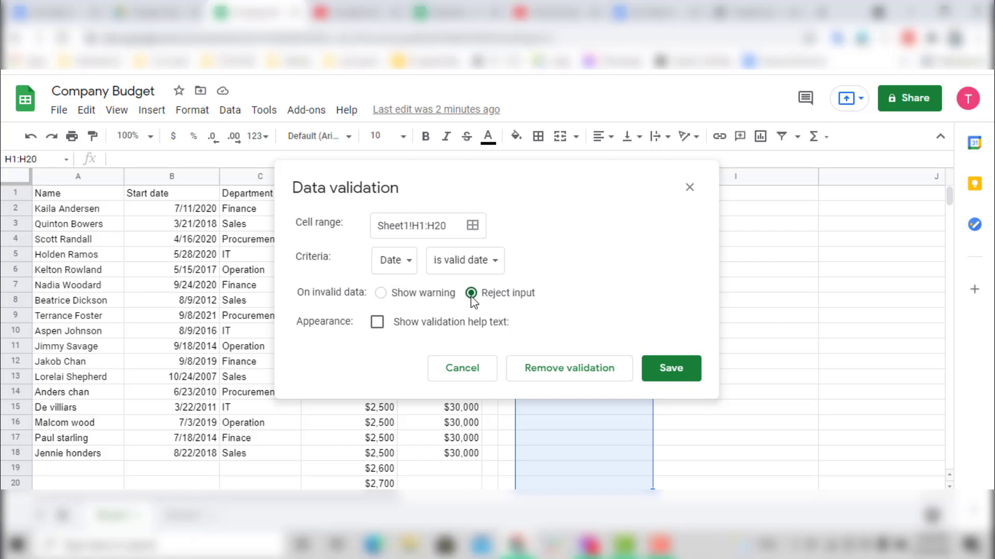
left_click(673, 369)
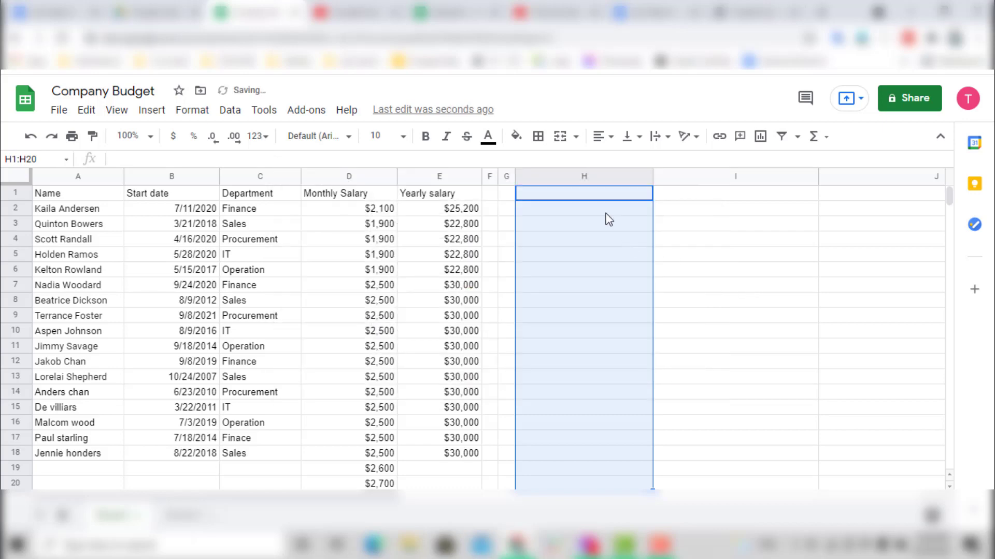
Check the date picker in the validated cells H1, H12 and H5 without choosing a date.
left_click(606, 215)
double_click(589, 197)
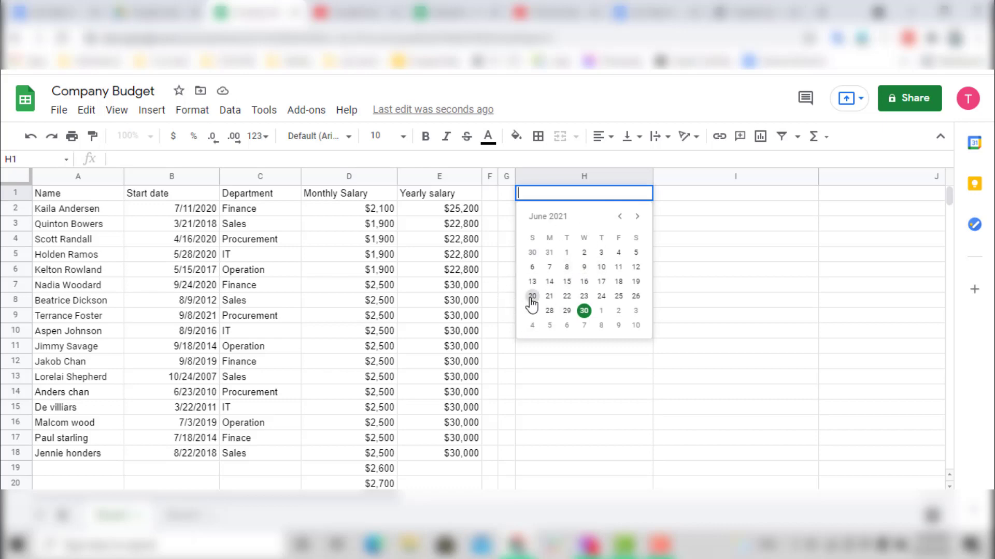
left_click(581, 362)
double_click(580, 362)
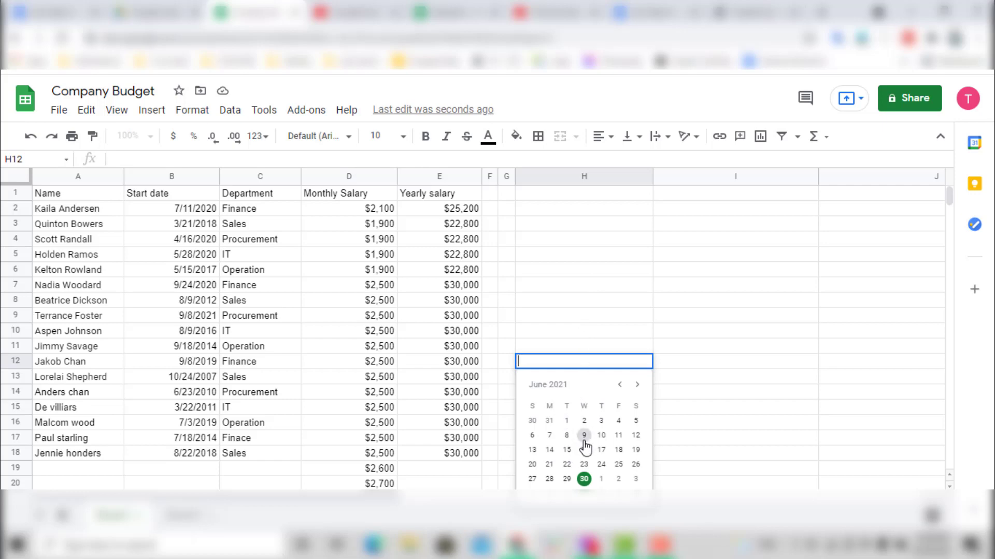
left_click(577, 255)
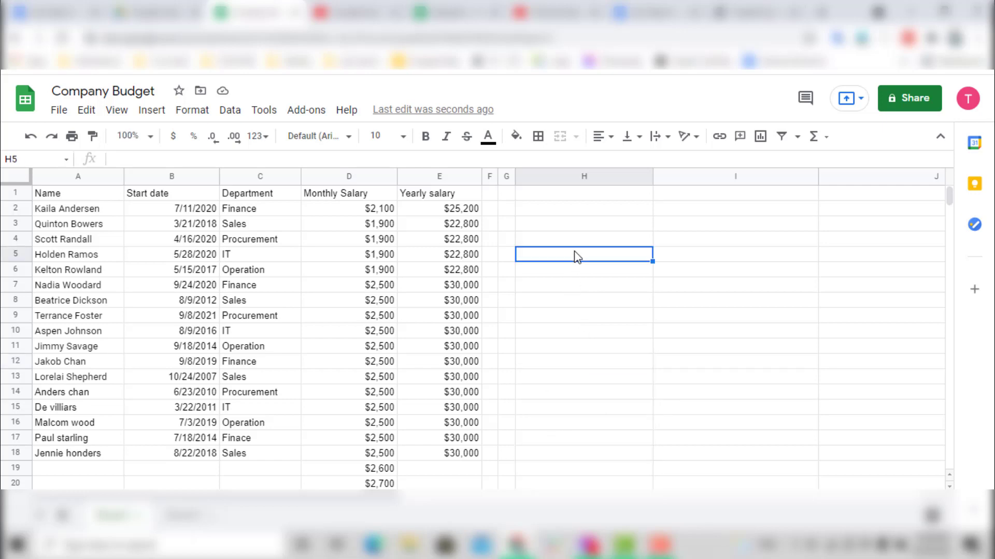
double_click(576, 255)
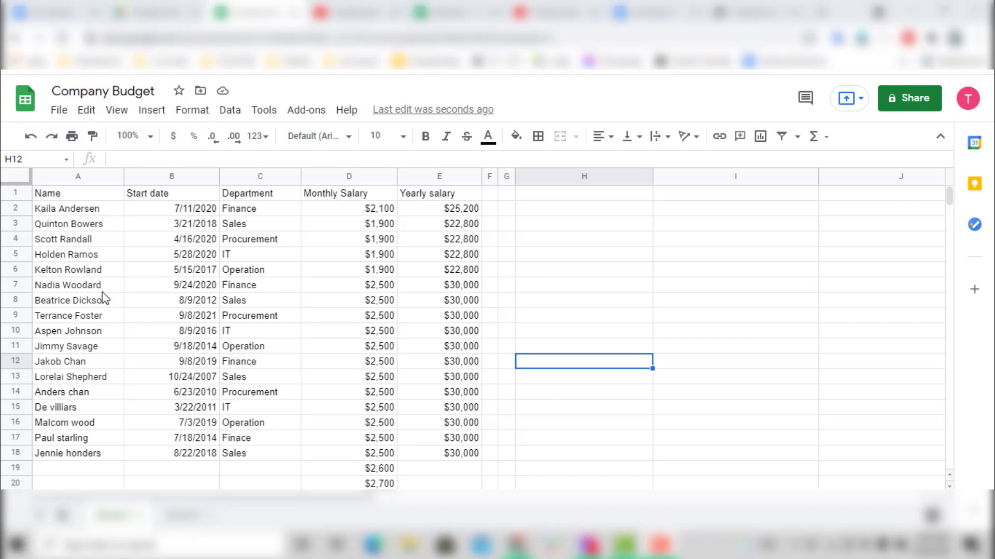
Insert one empty column before the Name column and select its cell A2.
right_click(38, 176)
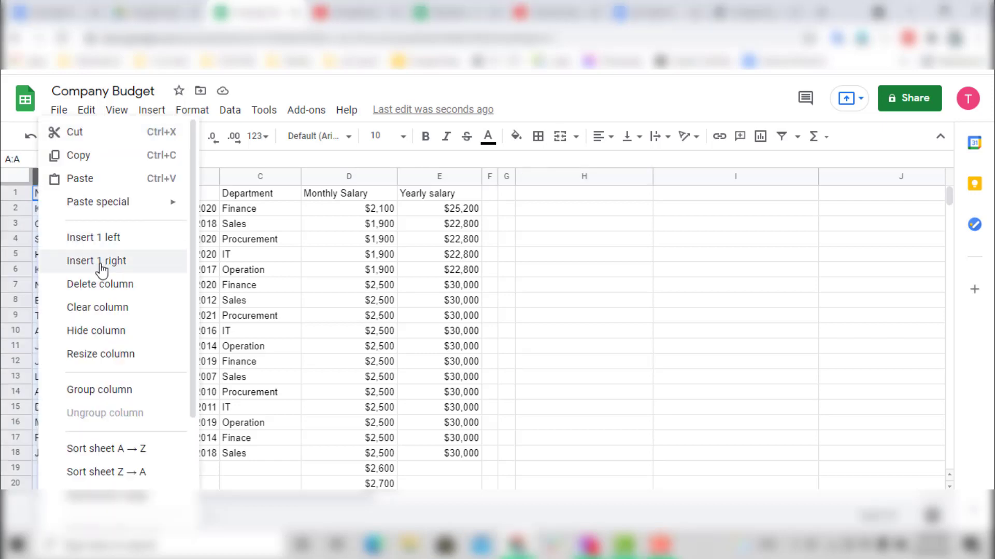
left_click(94, 239)
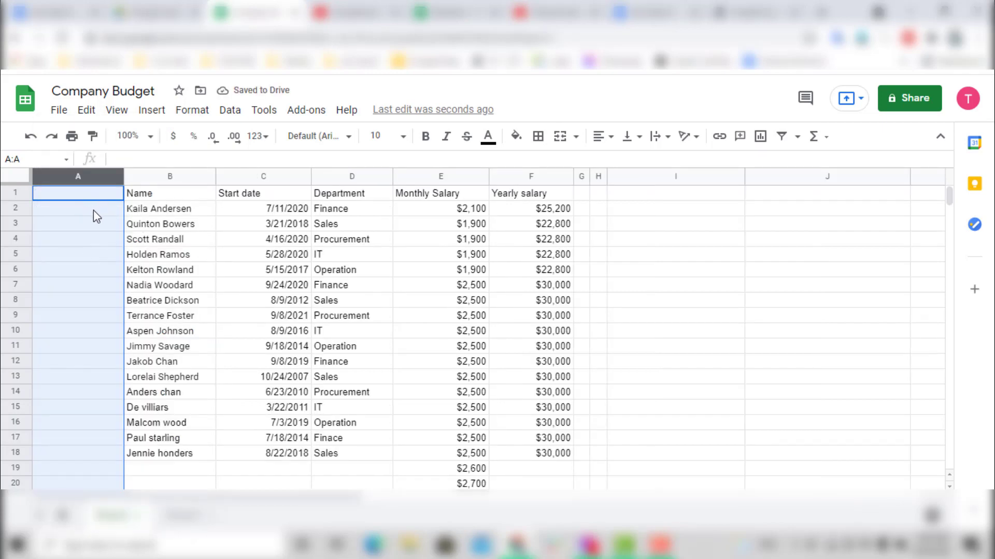
left_click(93, 210)
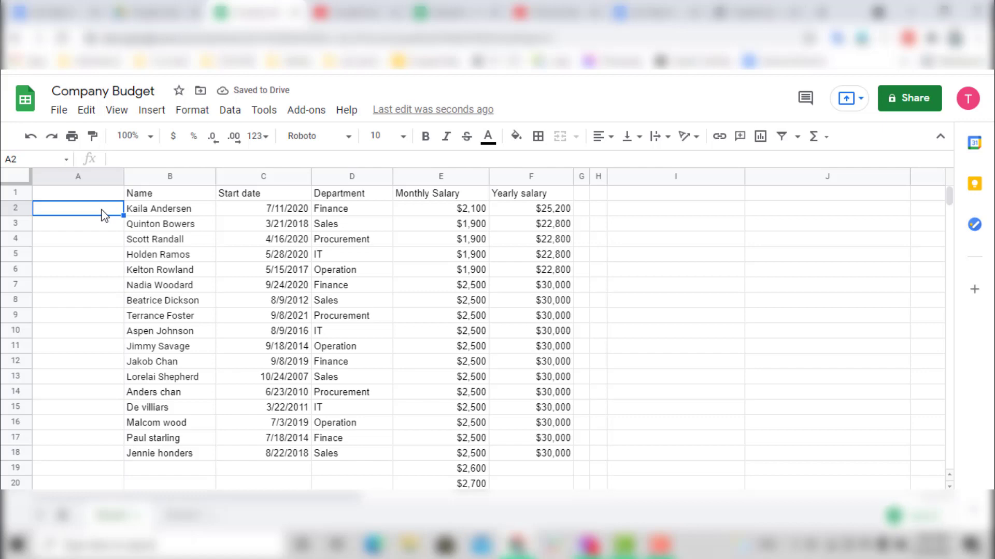
Insert checkboxes into A2:A18, beside every employee name.
left_click_drag(102, 214, 100, 460)
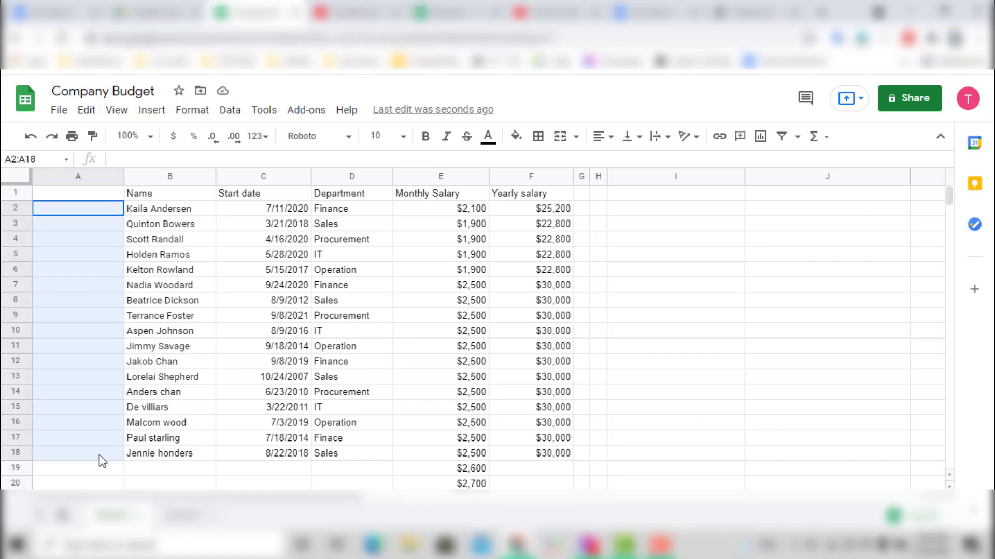
left_click(154, 112)
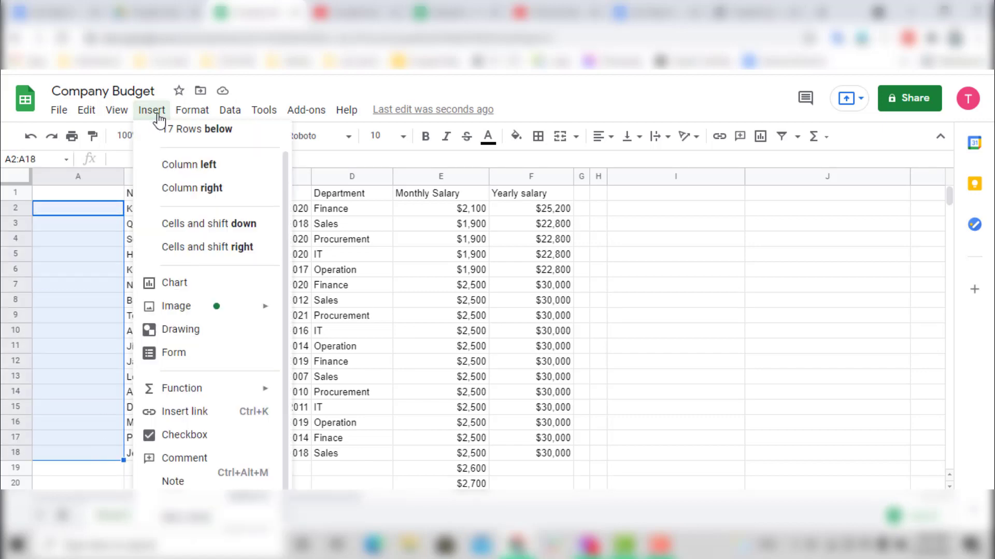
left_click(194, 436)
Enter the header "Salary given" in cell A1 above the checkboxes.
left_click(95, 196)
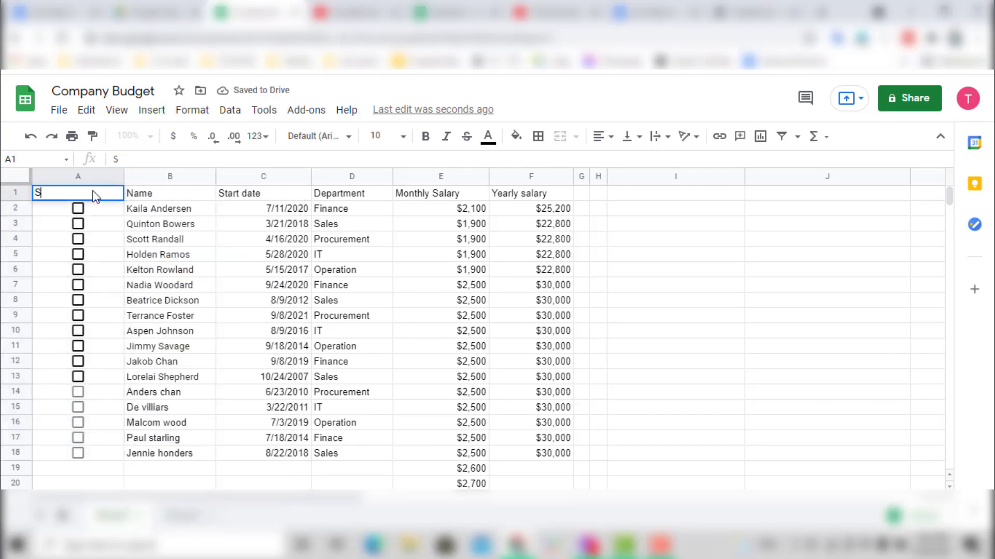
type("Salary given")
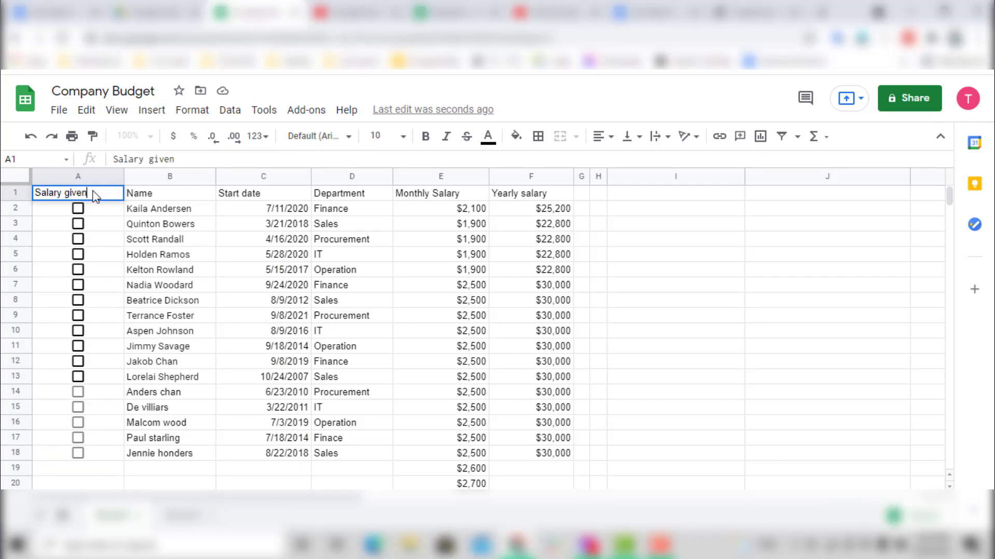
left_click(750, 309)
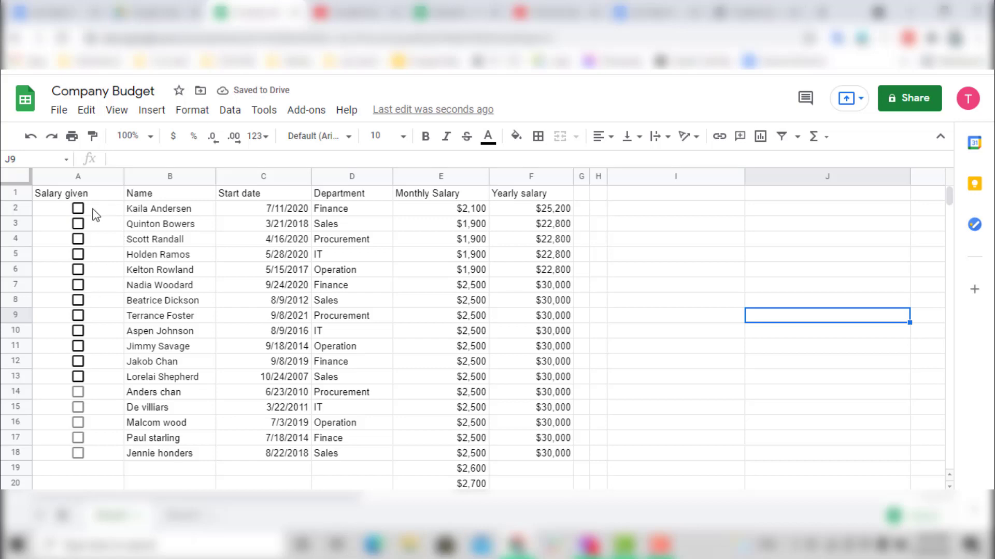
Tick the Salary given checkboxes in rows 7 and 12 and in rows 2 to 6.
left_click(78, 285)
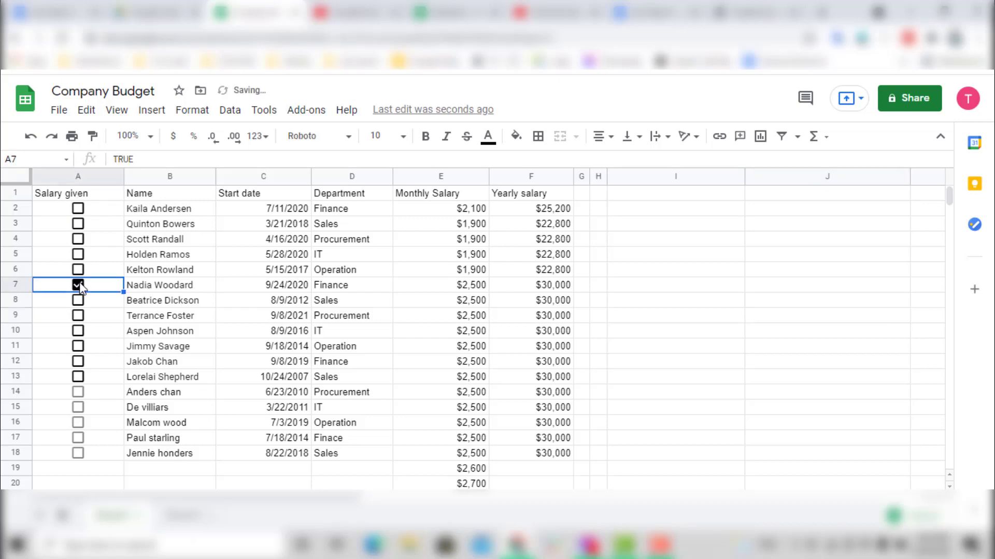
left_click(77, 361)
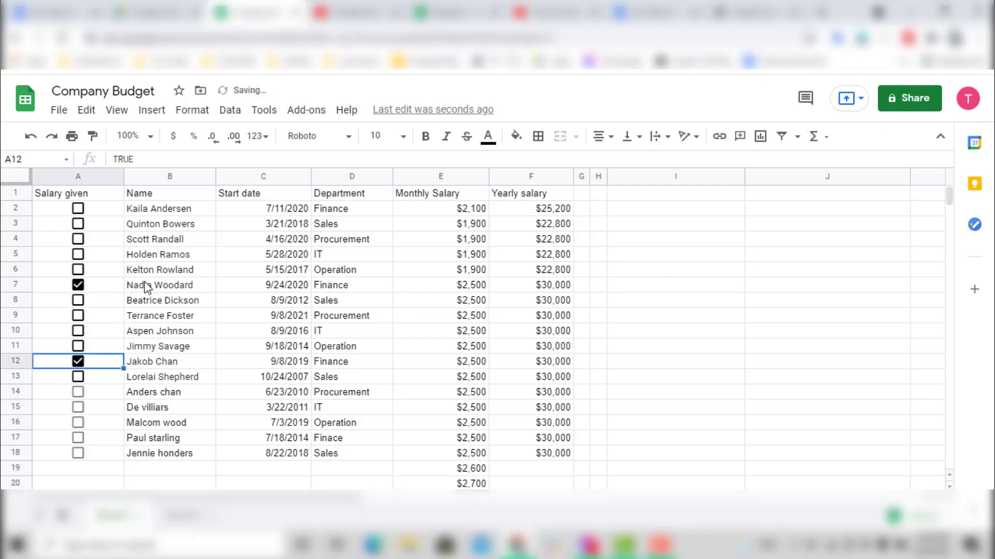
left_click(78, 210)
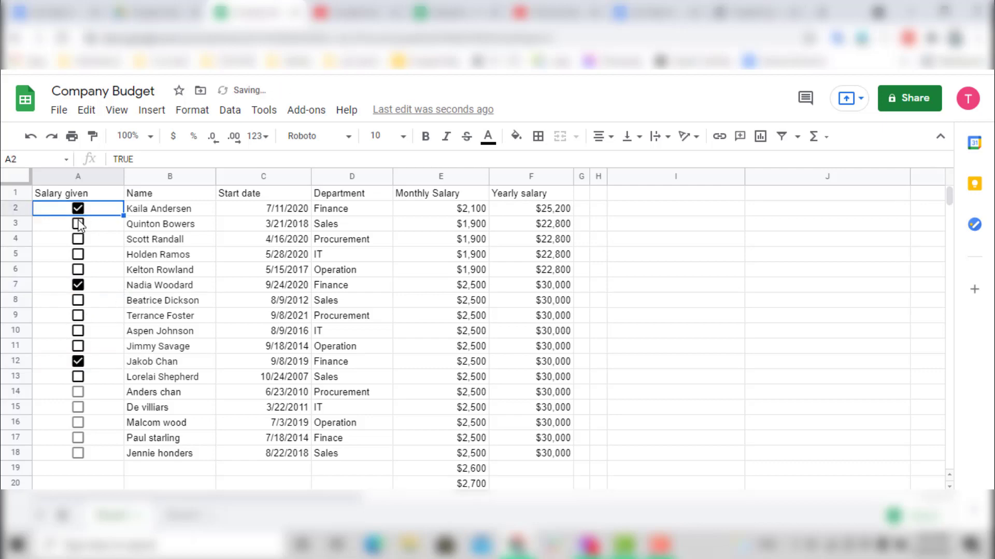
left_click(79, 224)
left_click(78, 239)
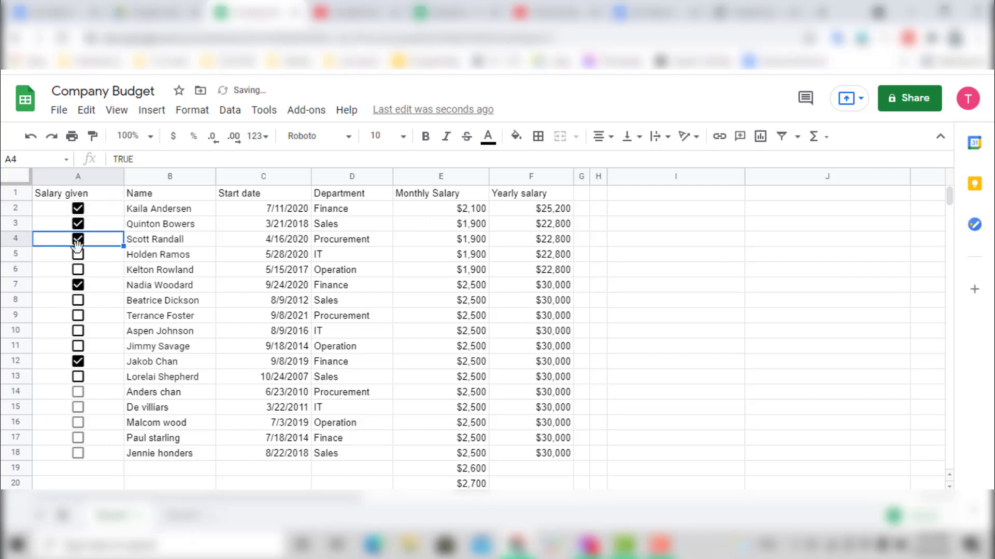
left_click(79, 254)
left_click(78, 270)
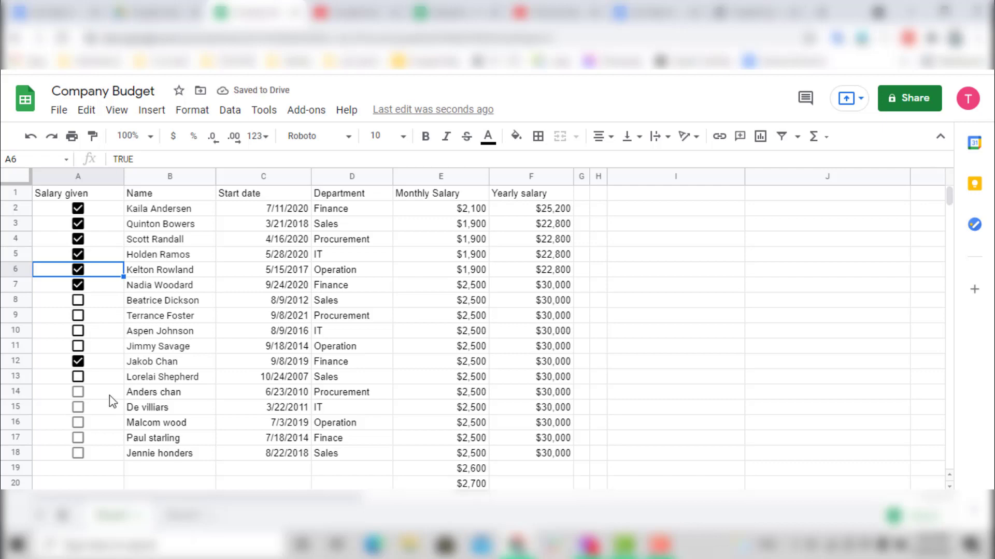
Tick the Salary given checkboxes in rows 17, 16 and 15, leaving an empty cell outside the table selected.
left_click(78, 435)
left_click(78, 423)
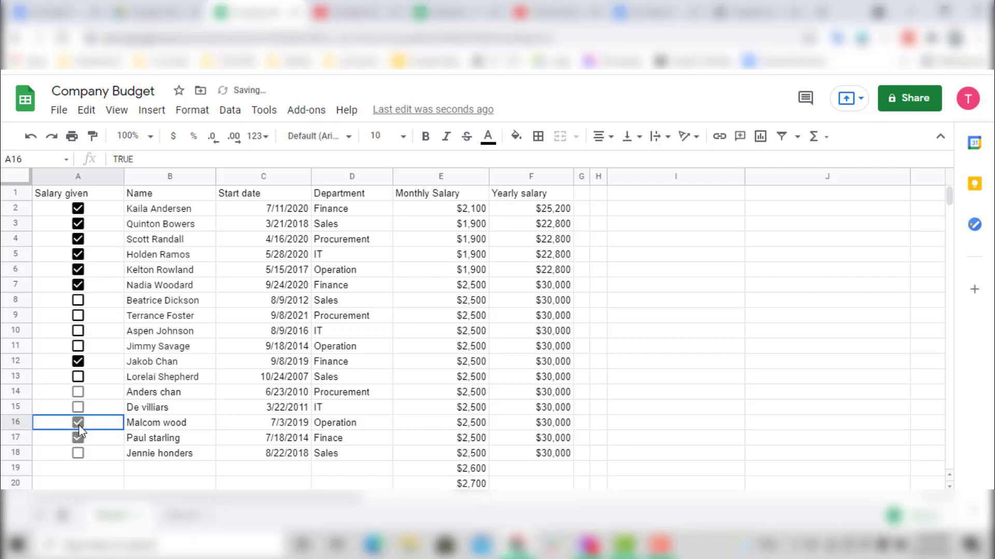
left_click(77, 407)
left_click(96, 365)
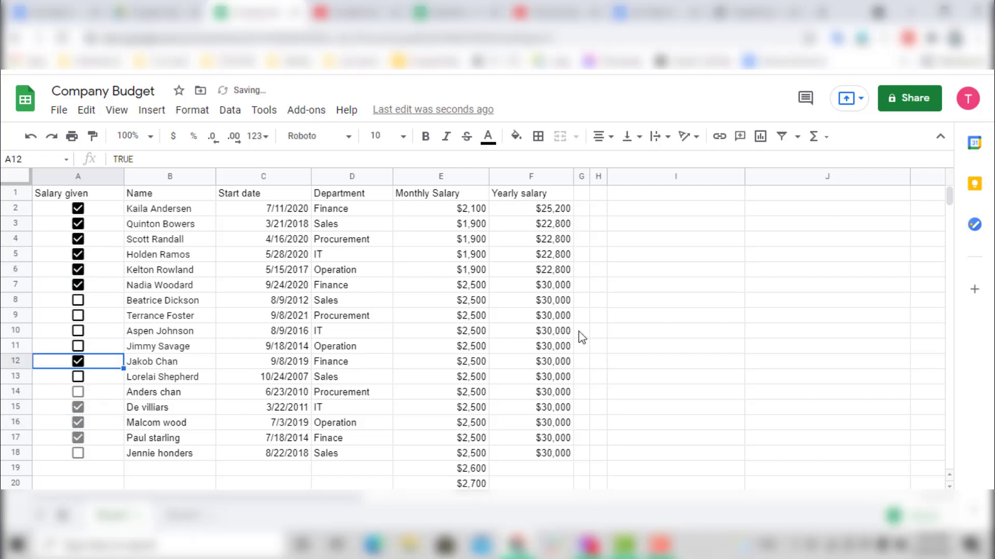
left_click(674, 302)
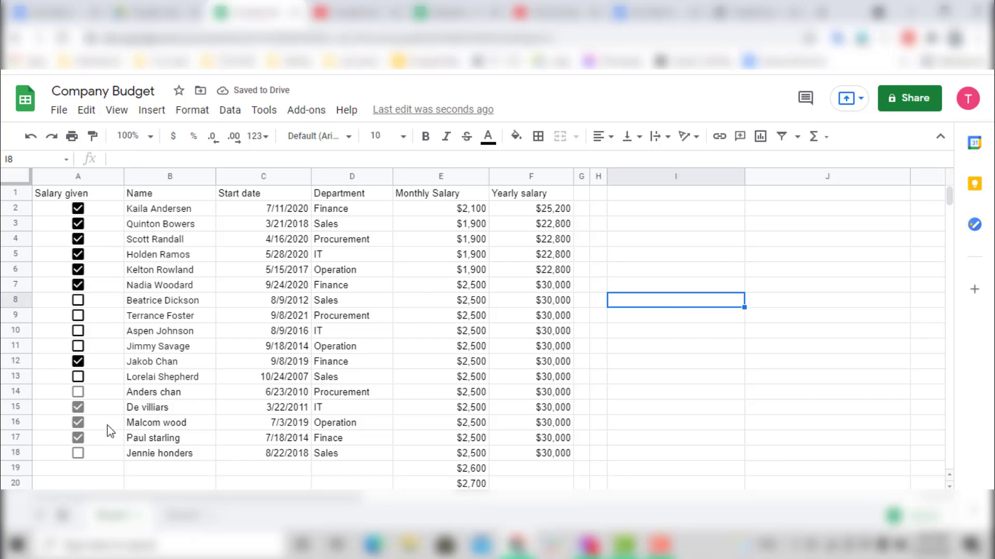